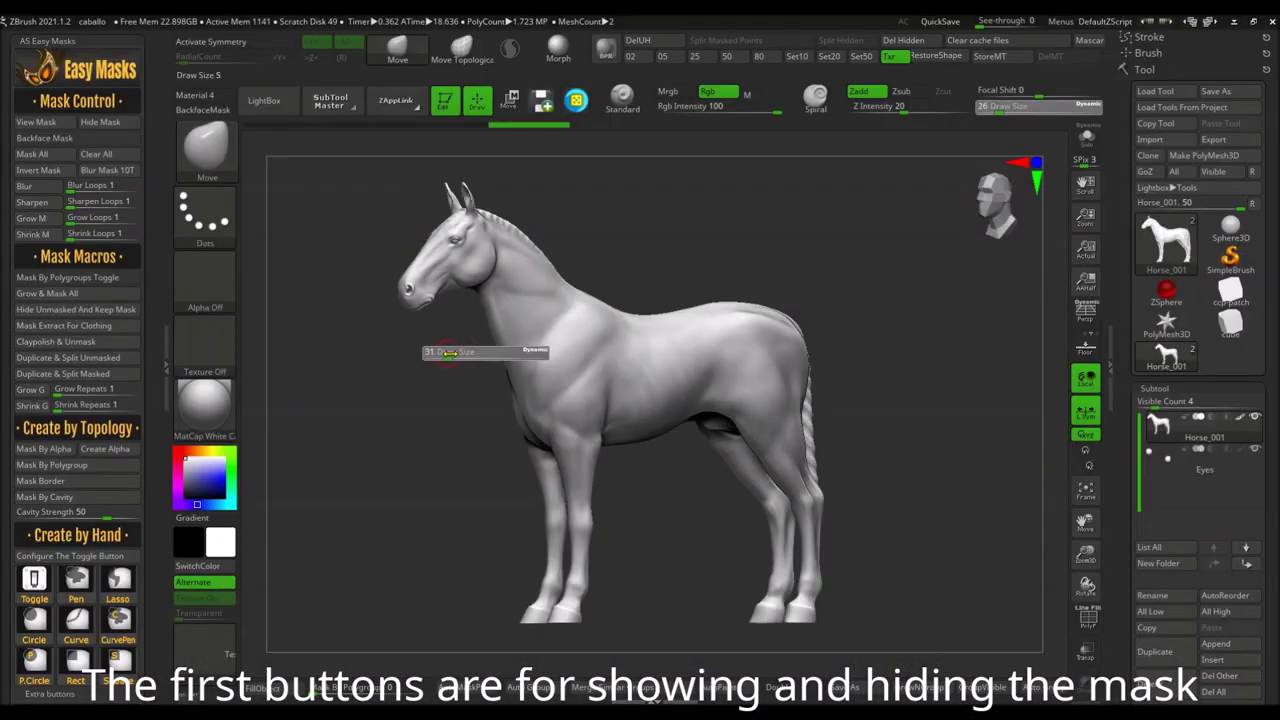
Ctrl-paint a mask along the horse's neck and back, then hide it
mouse_move(510, 345)
left_mouse_down("ctrl")
mouse_move(556, 300)
mouse_move(797, 337)
left_mouse_up("ctrl")
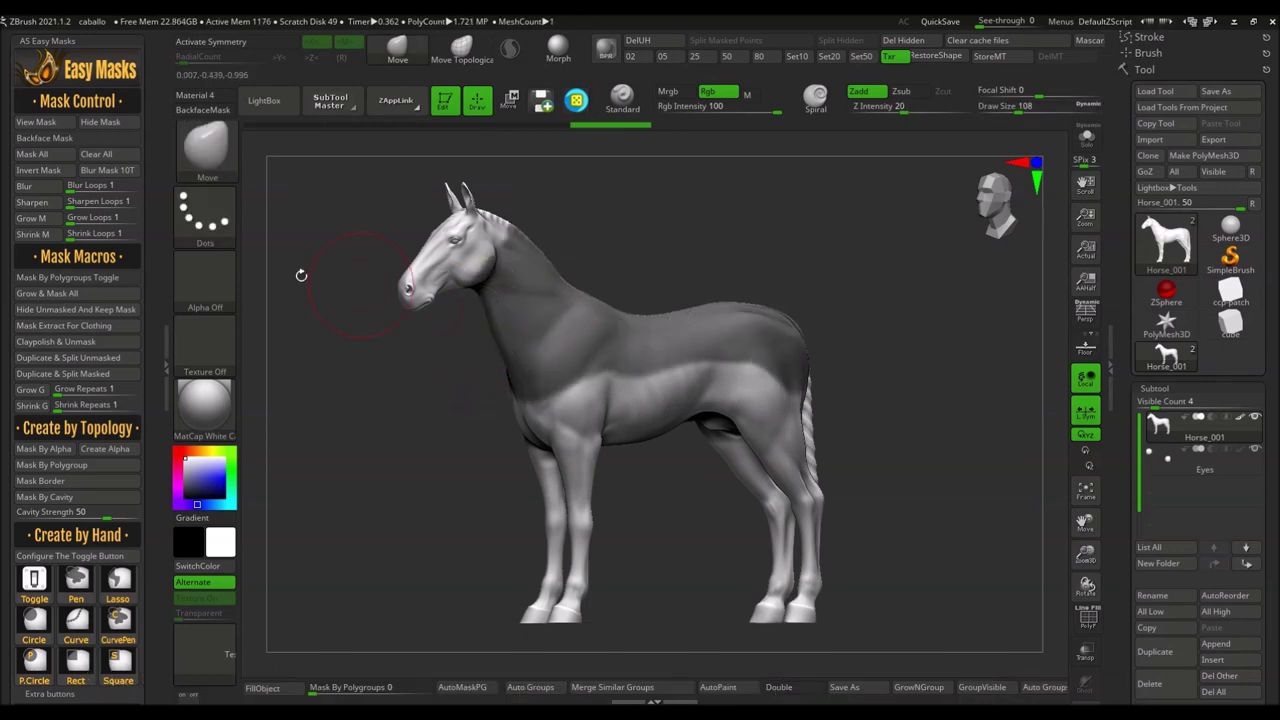
left_click(98, 123)
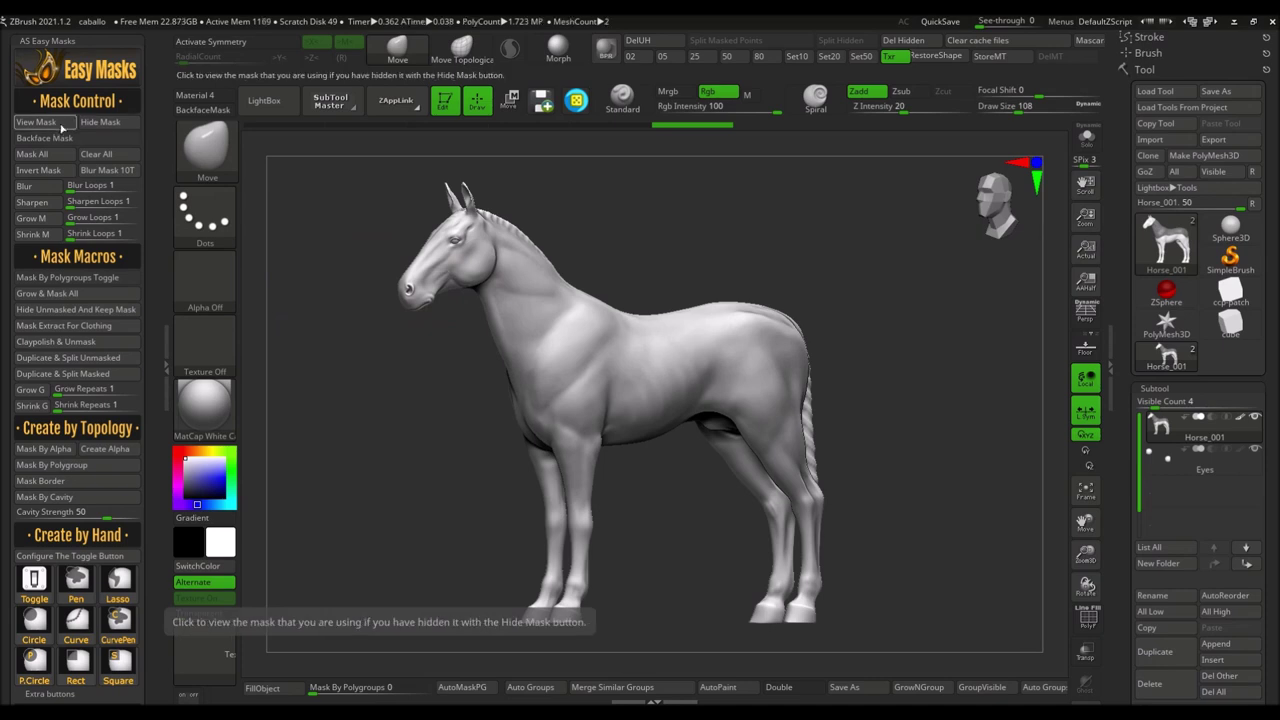
Show the hidden mask, clear it, and select the Move brush at Draw Size 286
left_click(52, 123)
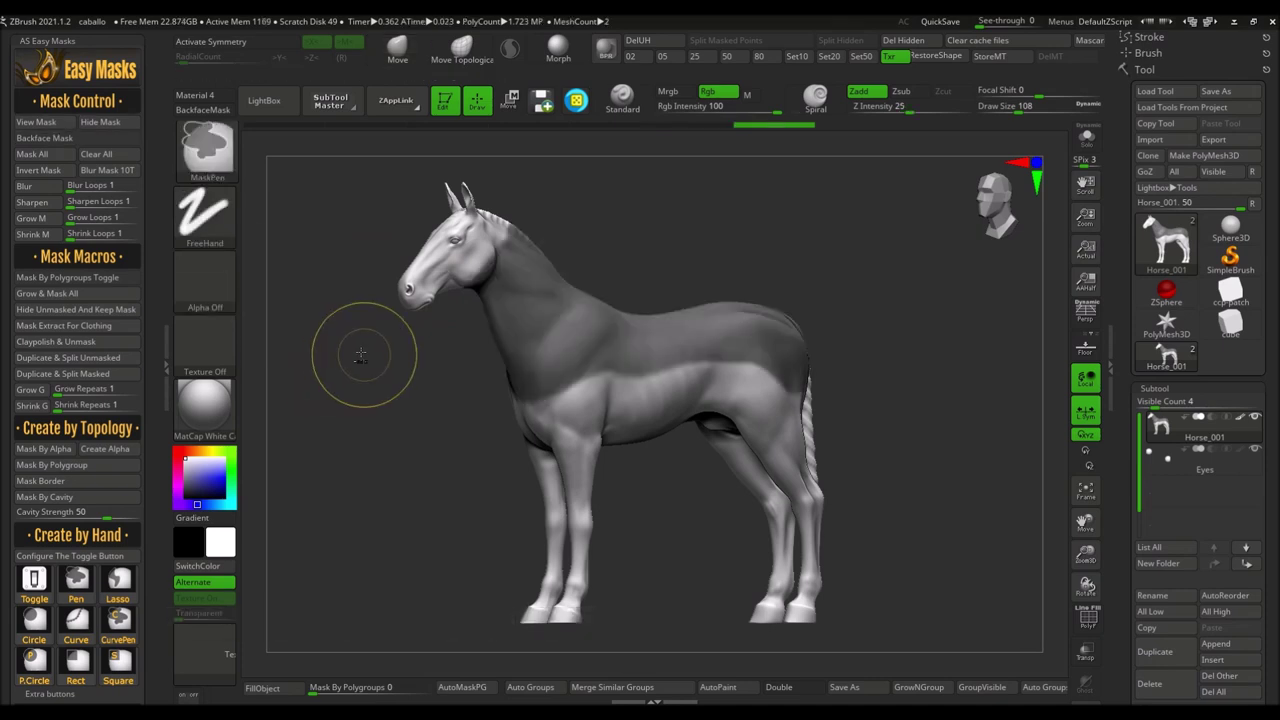
left_click_drag(366, 367, 366, 374, "ctrl")
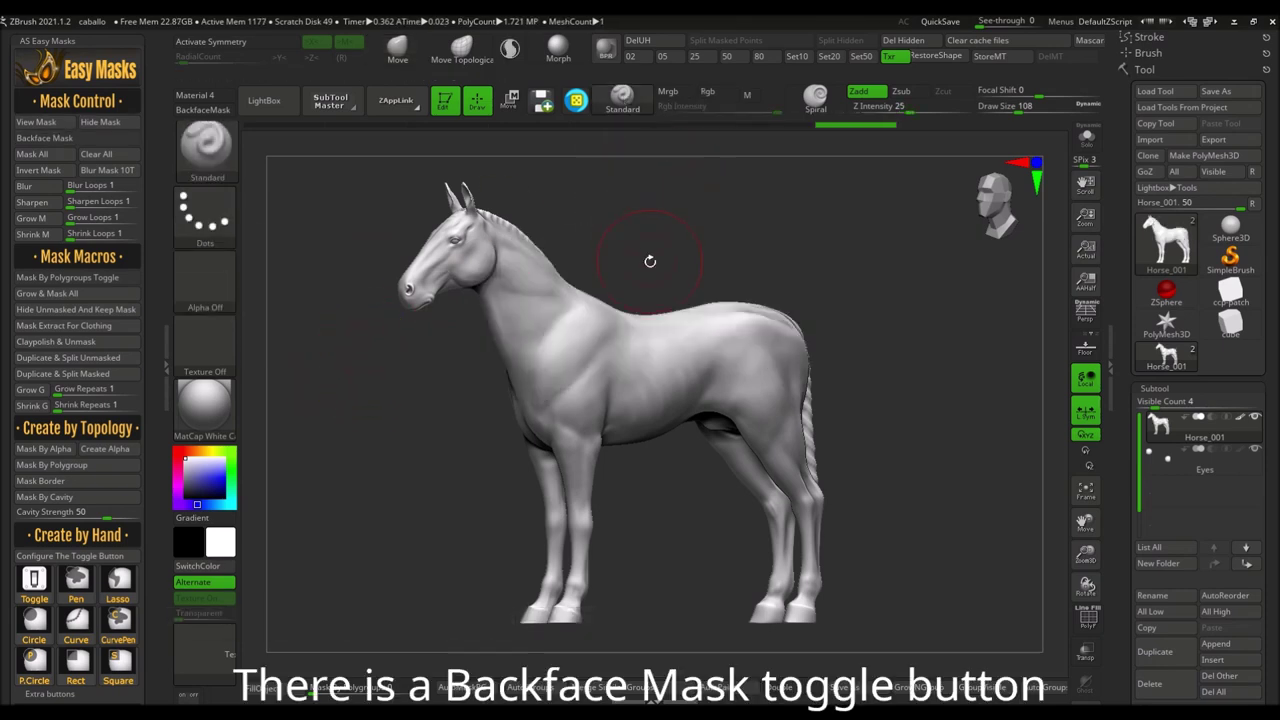
left_click(456, 57)
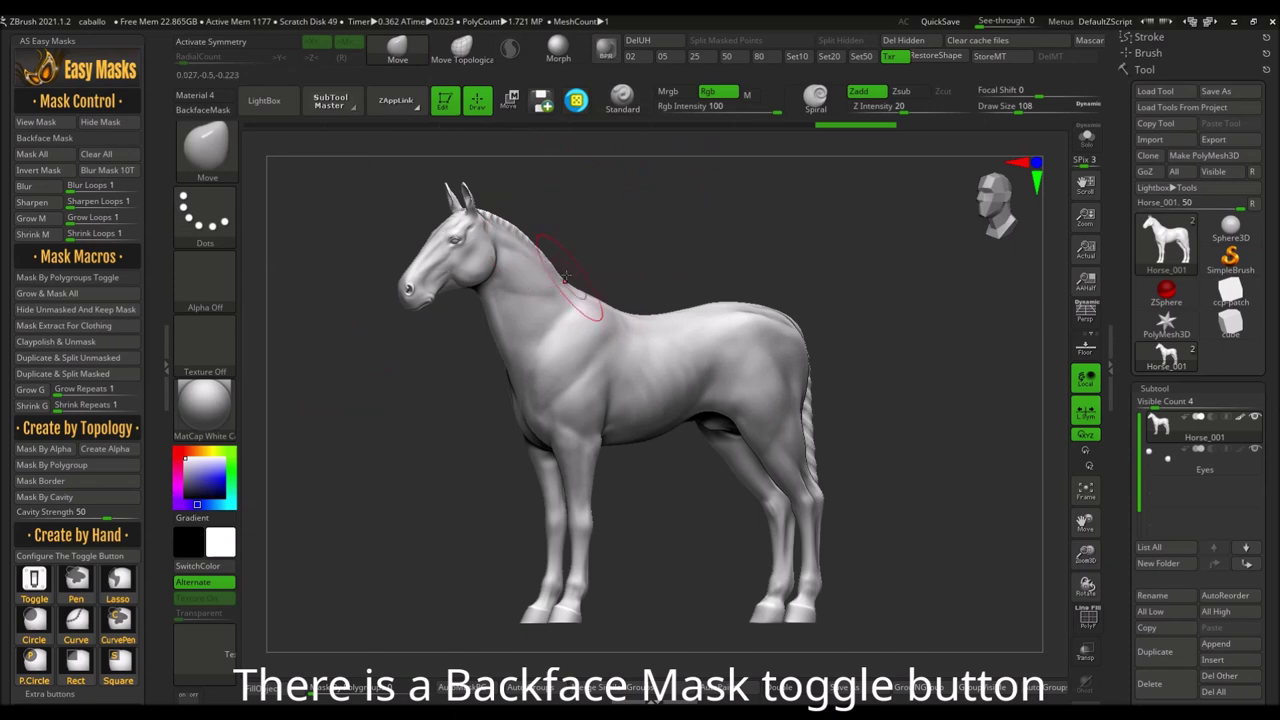
key("s")
left_click(620, 323)
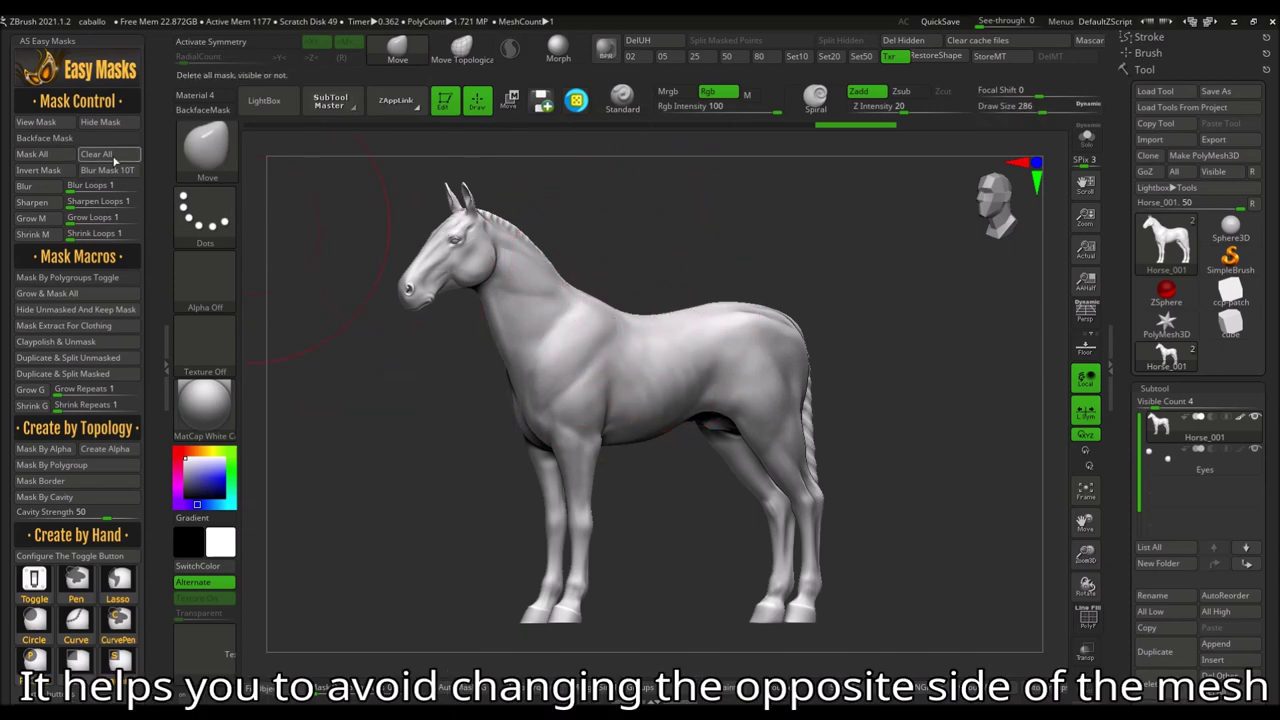
Bring back the earlier neck-and-back mask from history and turn on Backface Mask
left_click_drag(700, 390, 838, 393)
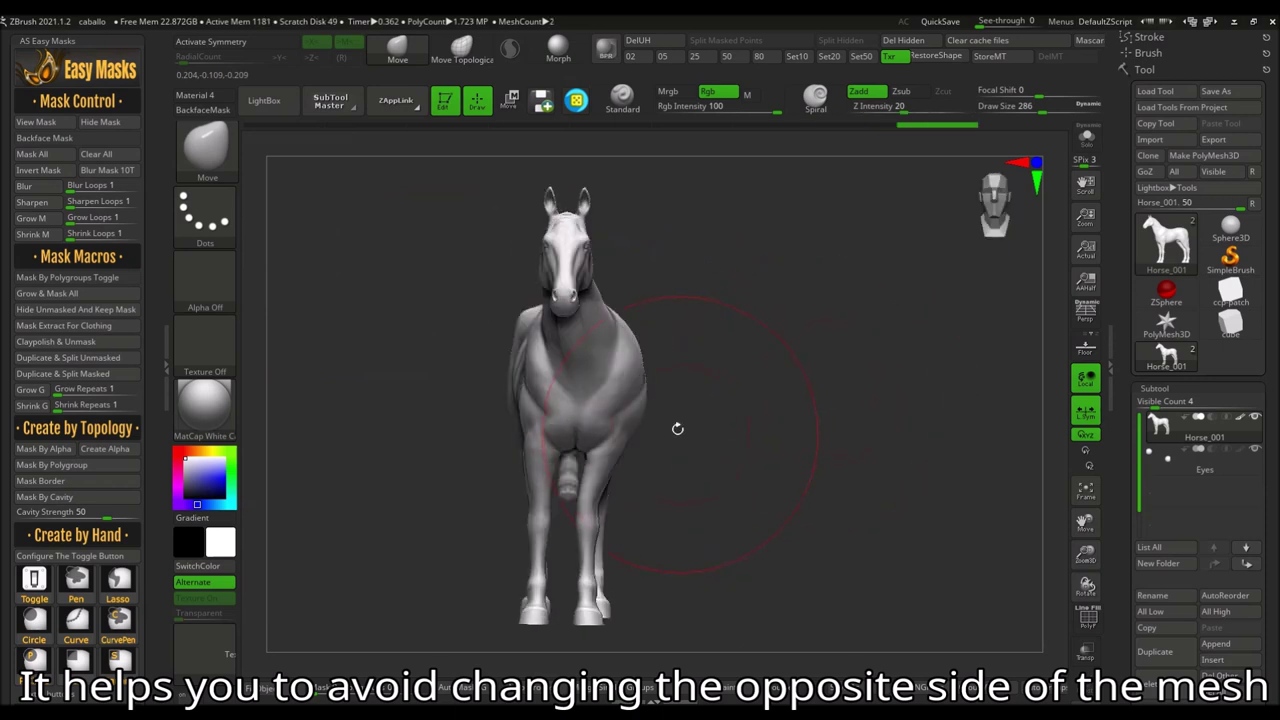
left_click_drag(636, 391, 661, 381)
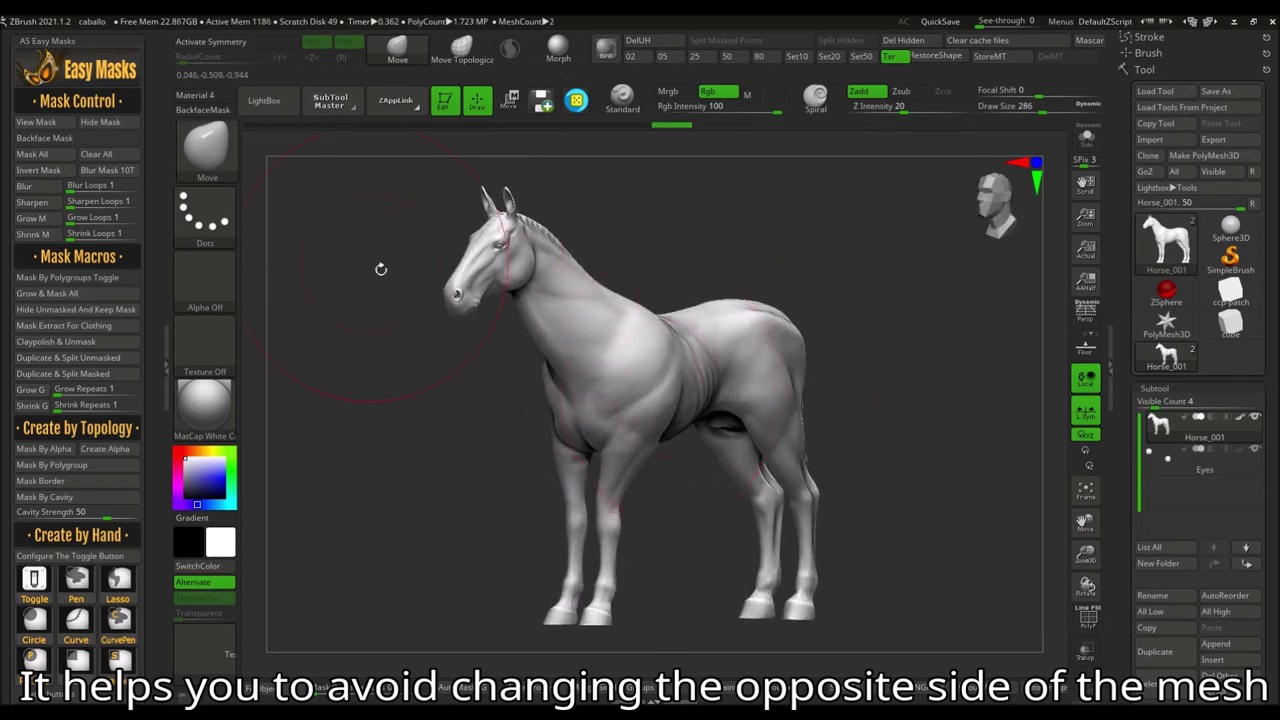
mouse_move(672, 124)
left_mouse_down()
mouse_move(514, 128)
mouse_move(672, 124)
left_mouse_up()
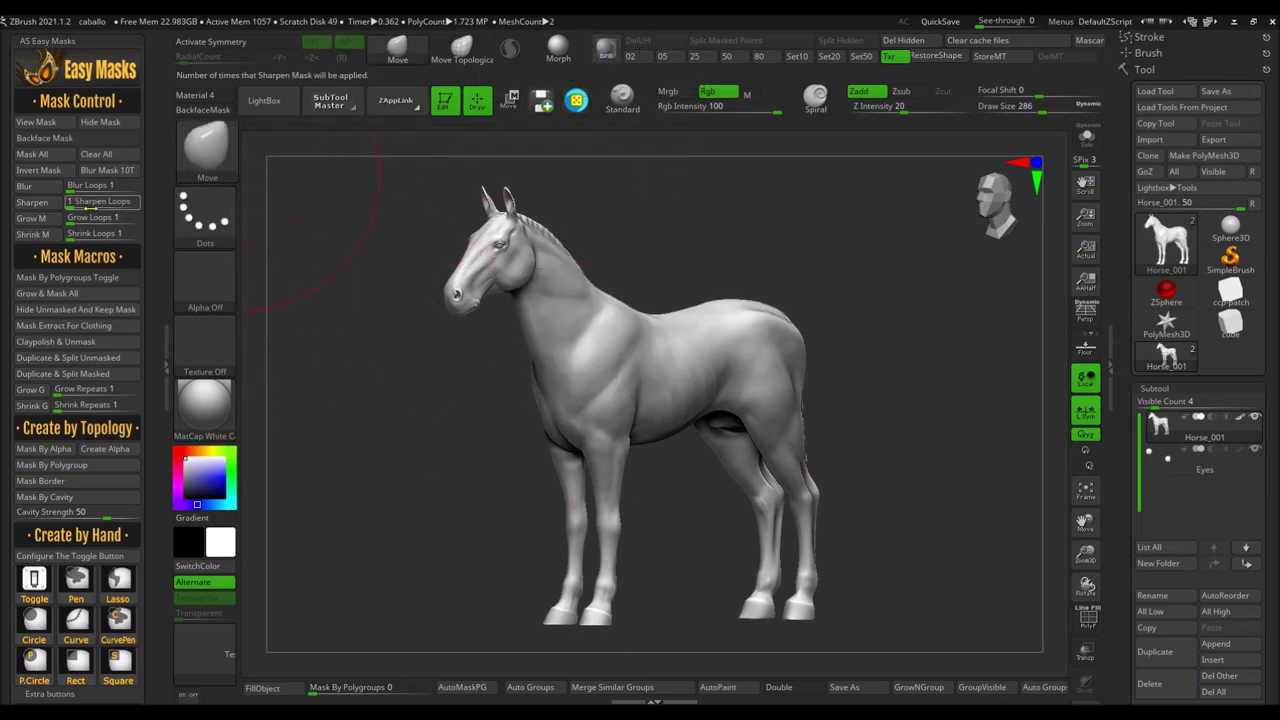
left_click(45, 138)
left_click_drag(632, 367, 502, 371, "shift")
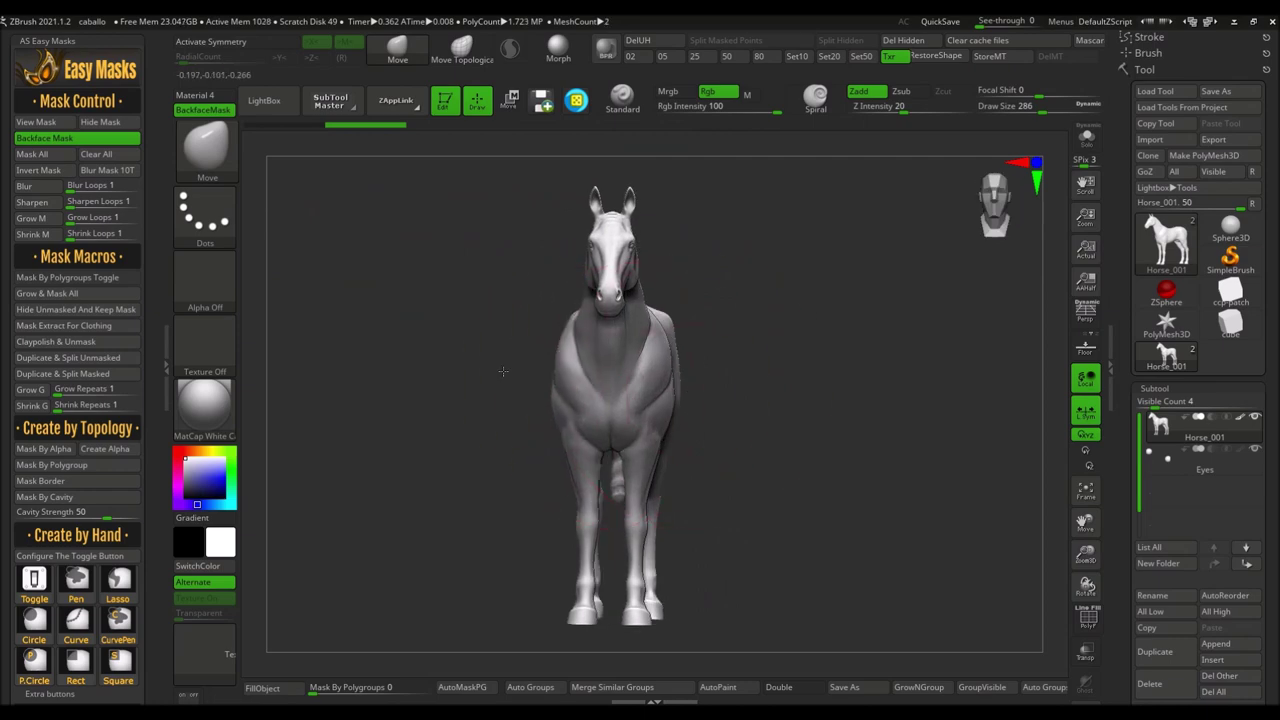
left_click_drag(502, 371, 735, 453)
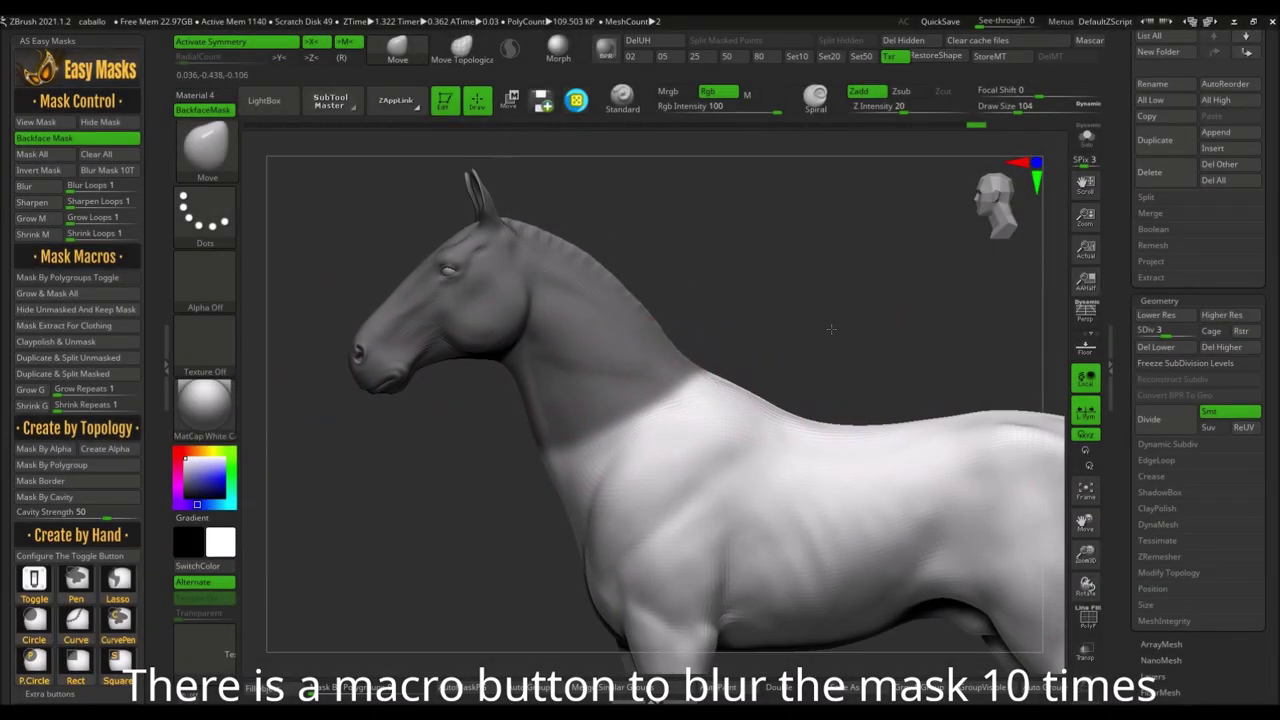
Blur the mask edge 10 times, then revert to the harder mask via history
left_click(127, 174)
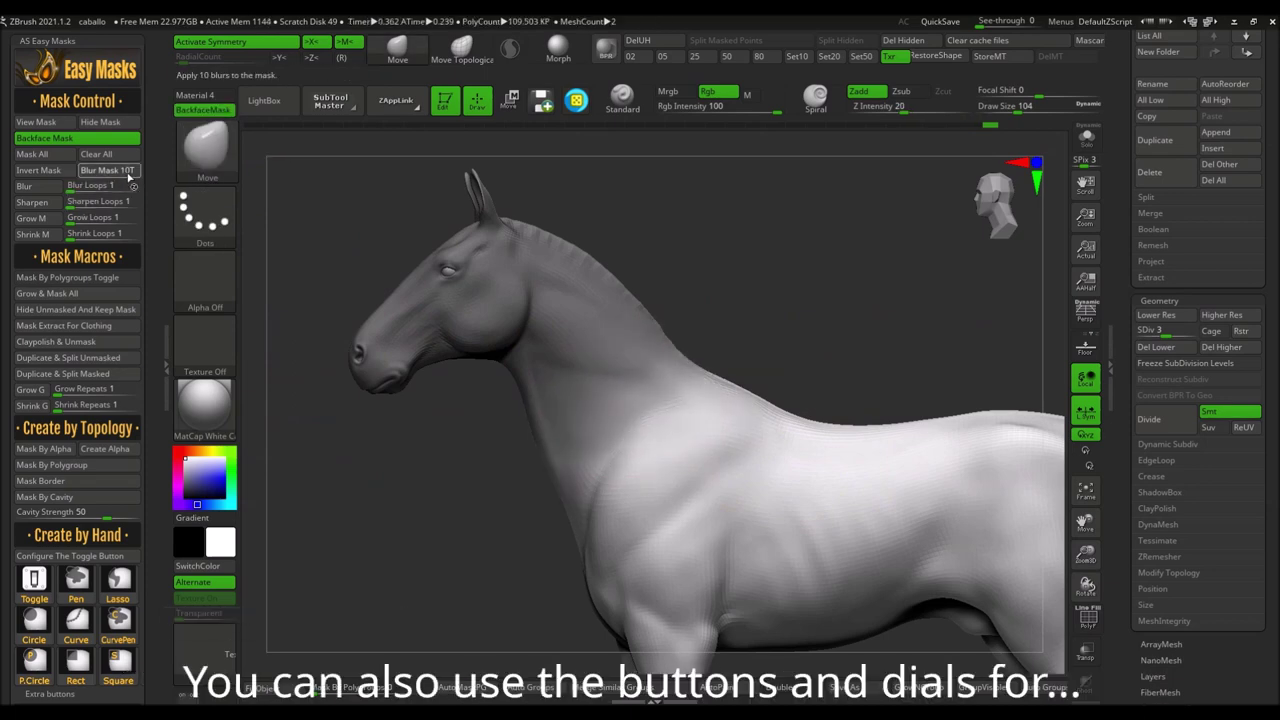
left_click_drag(717, 286, 729, 296)
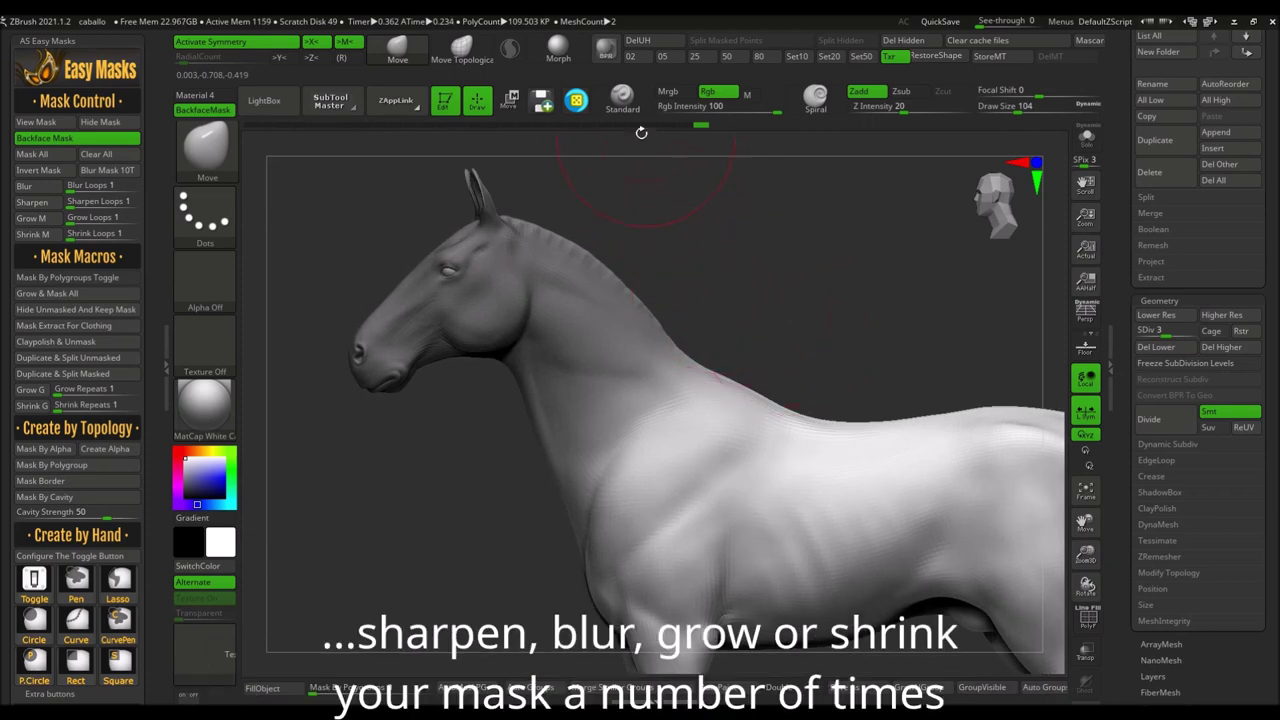
left_click_drag(700, 125, 540, 125)
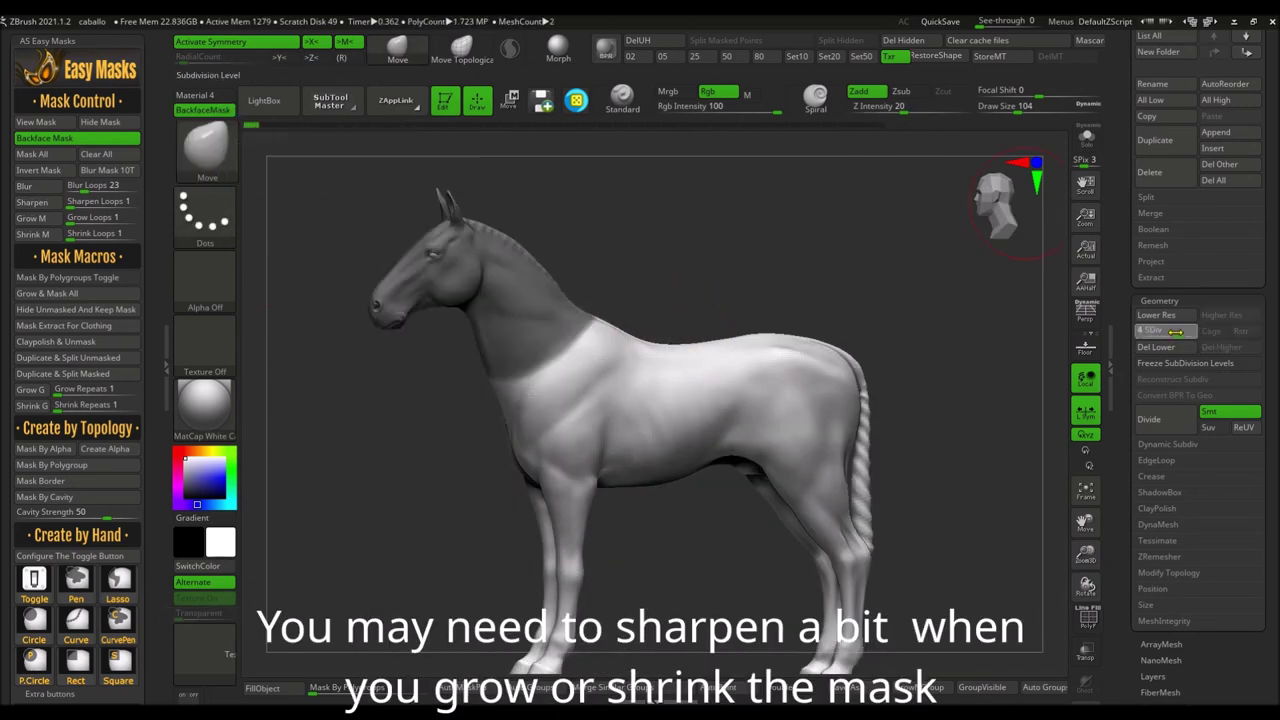
Sharpen the shoulder mask with 20 loops, grow it by 68, then shrink it by 48
mouse_move(68, 205)
left_mouse_down()
mouse_move(82, 205)
mouse_move(57, 225)
left_mouse_up()
left_click(32, 202)
left_click(45, 218)
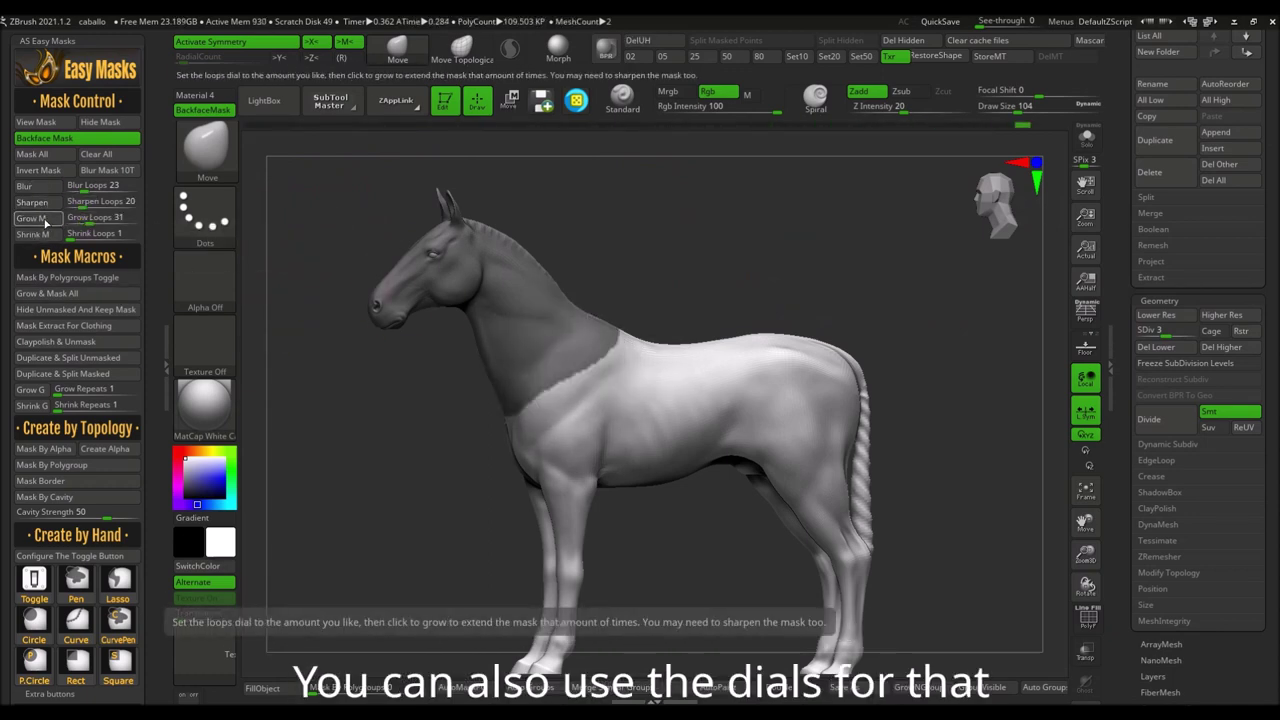
left_click_drag(75, 218, 100, 218)
left_click(32, 218)
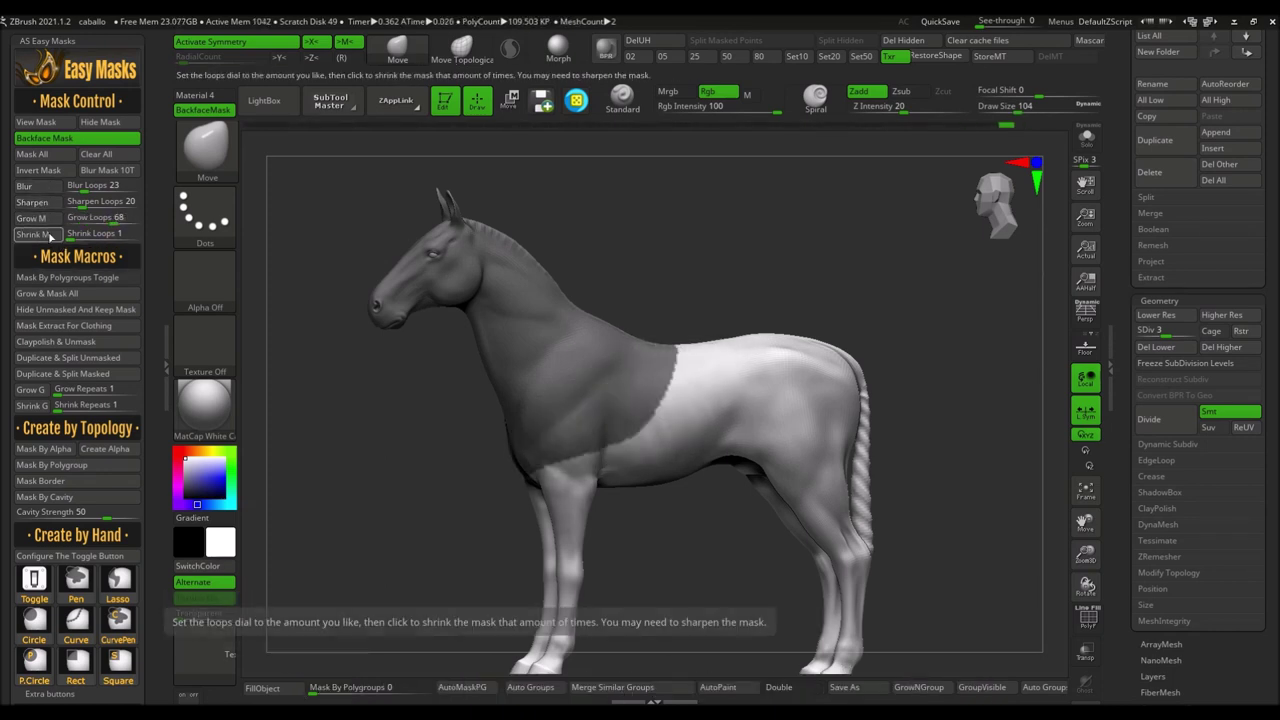
left_click_drag(70, 233, 103, 233)
left_click(45, 237)
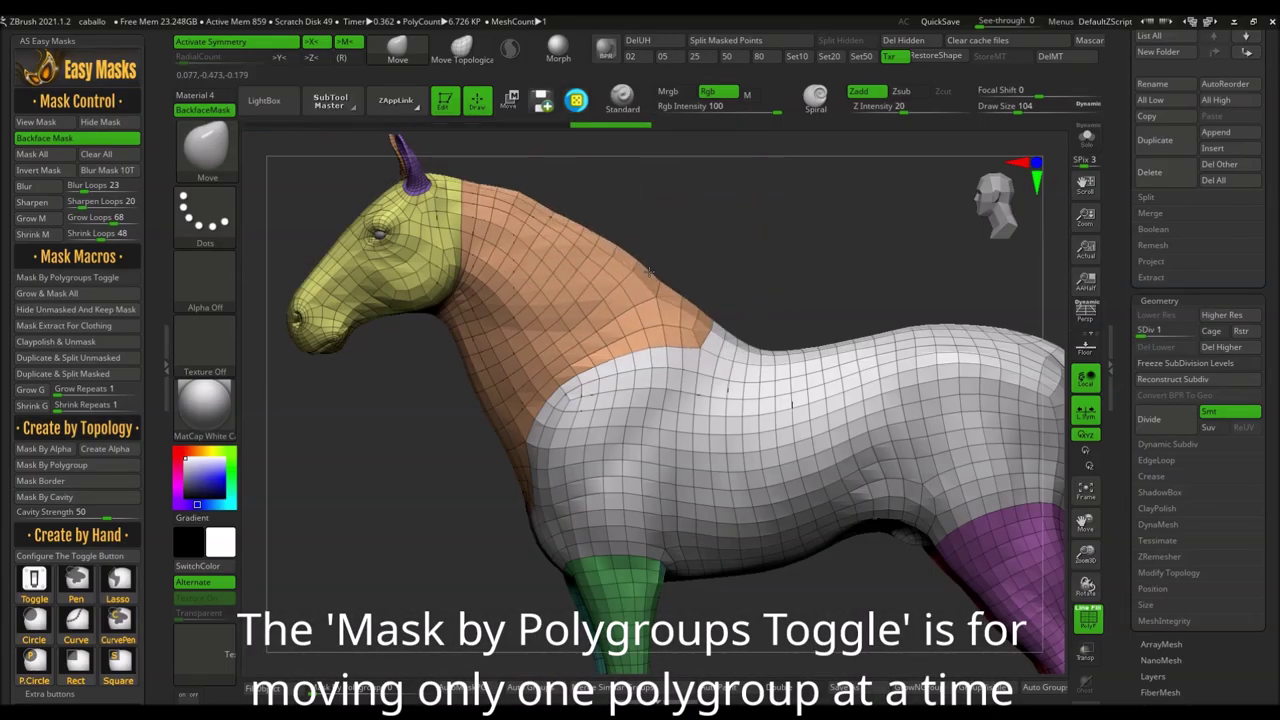
Restore the horse's shape with RestoreShape and enable the Mask By Polygroups toggle
left_click(938, 57)
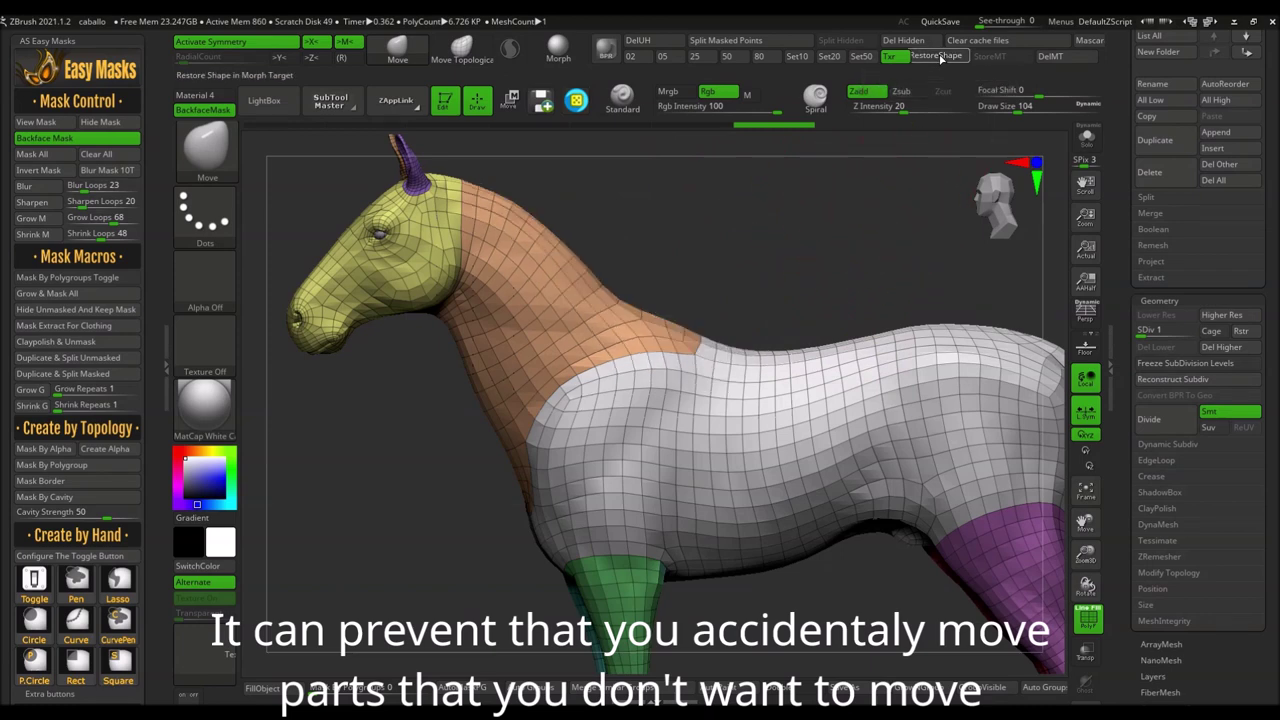
left_click(80, 283)
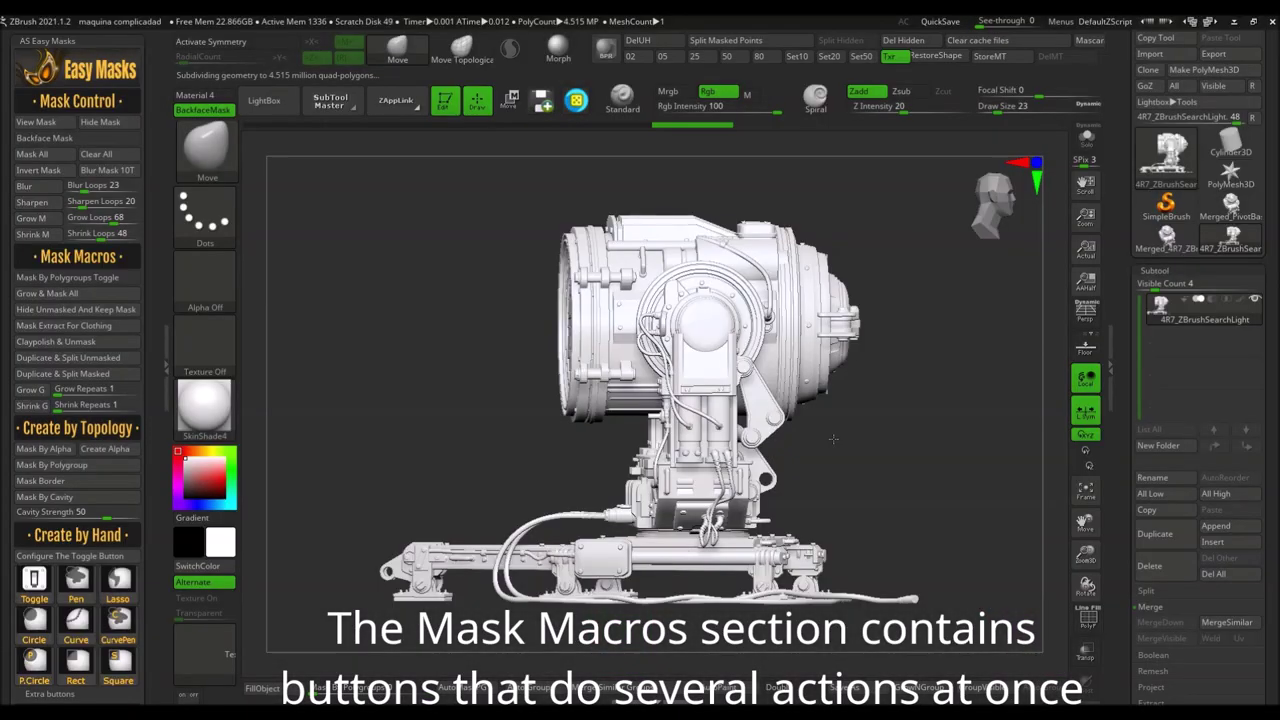
Isolate small searchlight pieces and mask their connected geometry with Grow & Mask All
left_click(708, 332, "ctrl+shift")
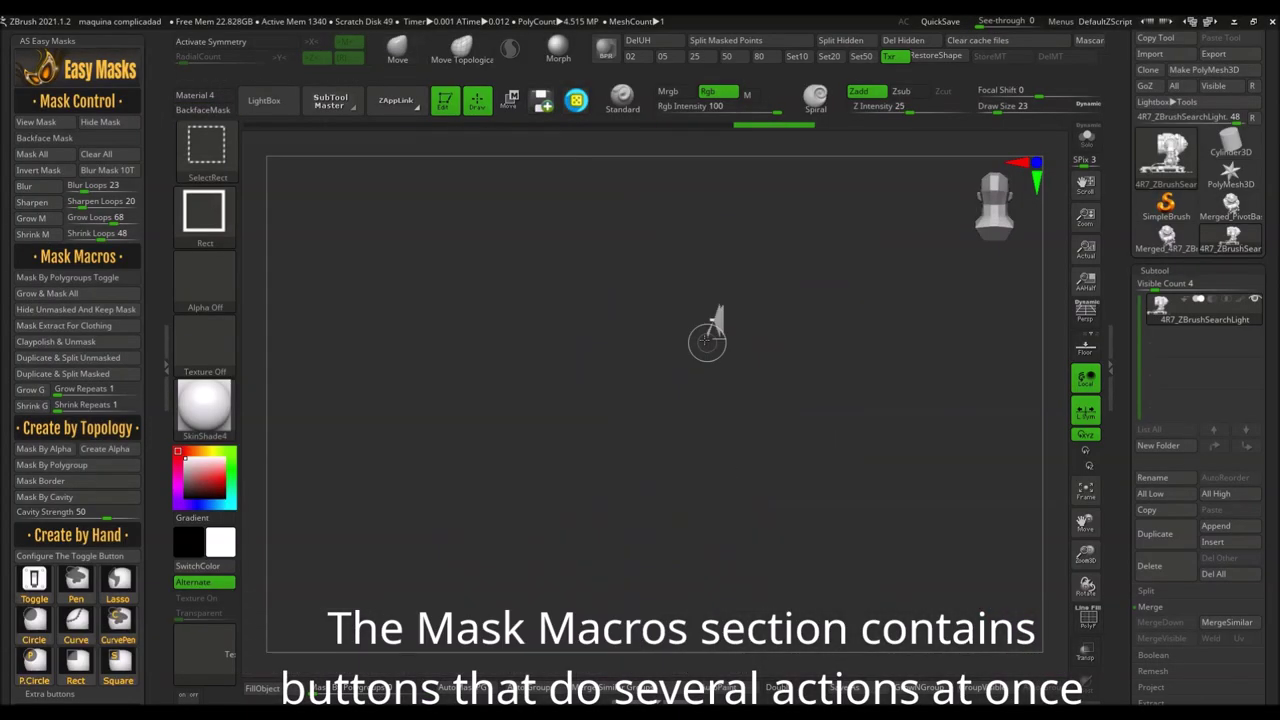
left_click(60, 293)
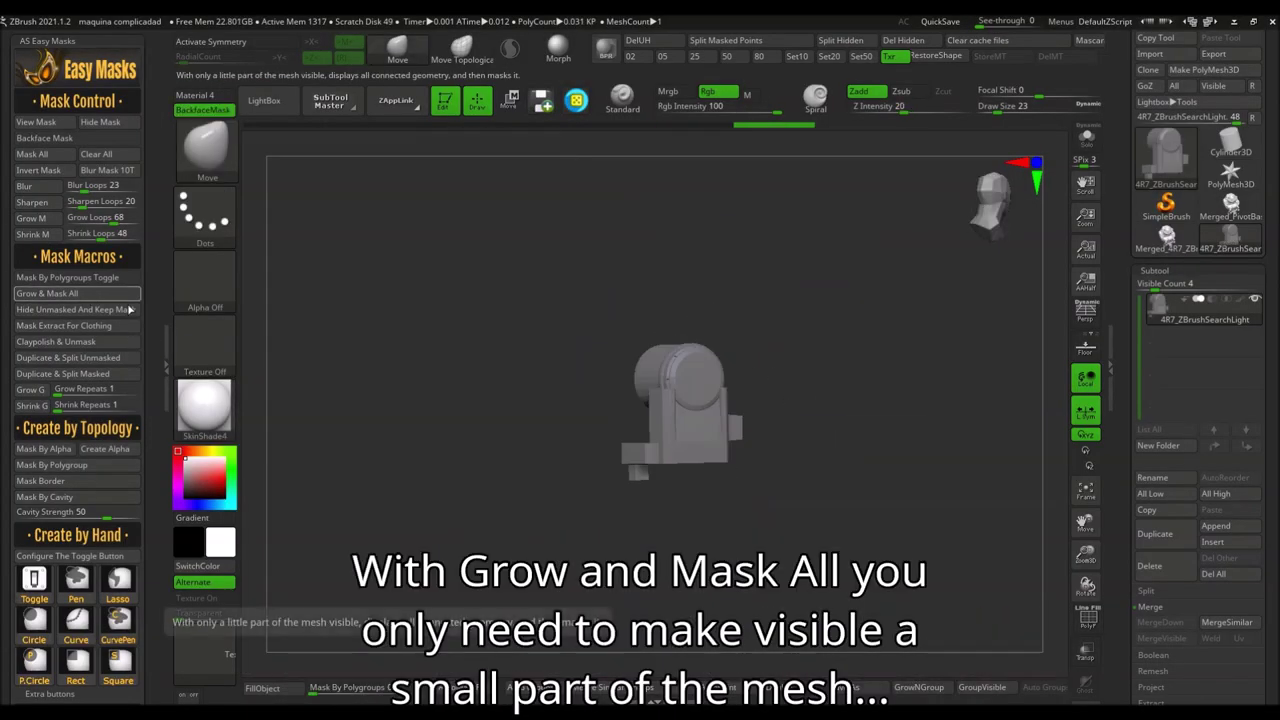
left_click_drag(886, 451, 773, 460)
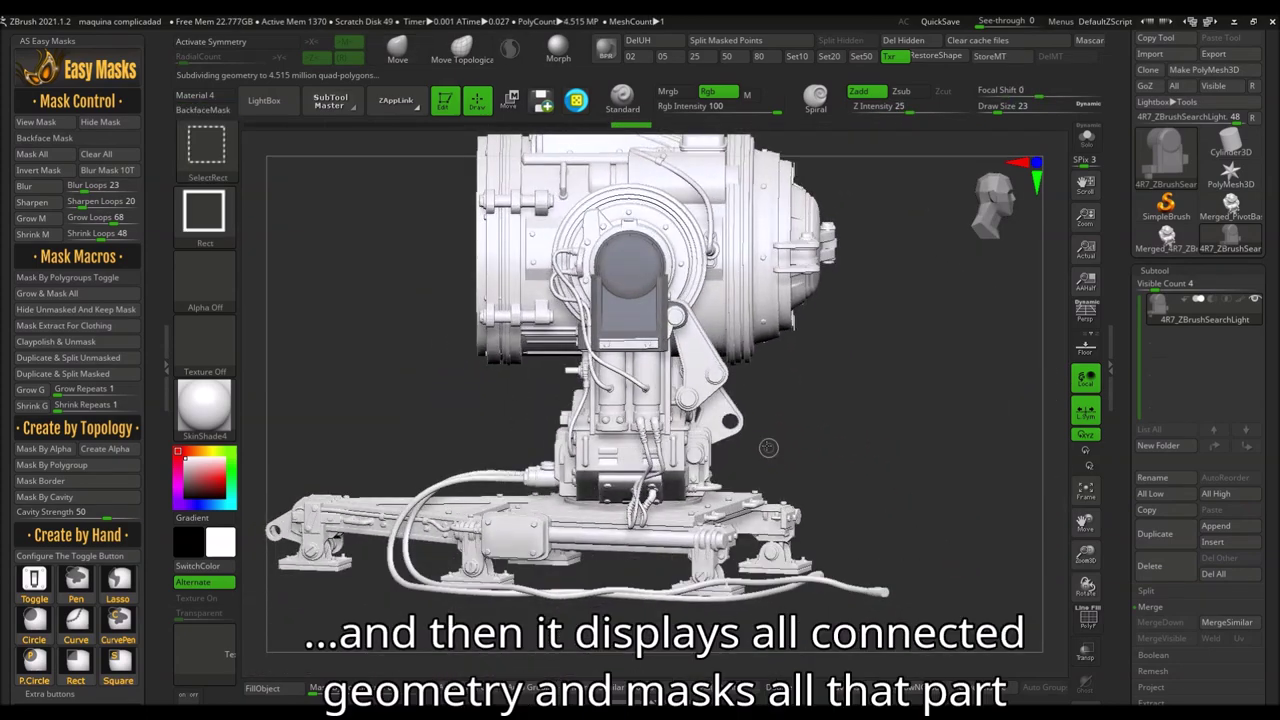
left_click(734, 420, "ctrl+shift")
left_click(840, 464, "ctrl+shift")
Isolate a cable piece and Duplicate & Split the unmasked part into new subtools
mouse_move(840, 464)
left_mouse_down()
mouse_move(785, 452)
mouse_move(778, 428)
left_mouse_up()
left_click(773, 428, "ctrl+shift")
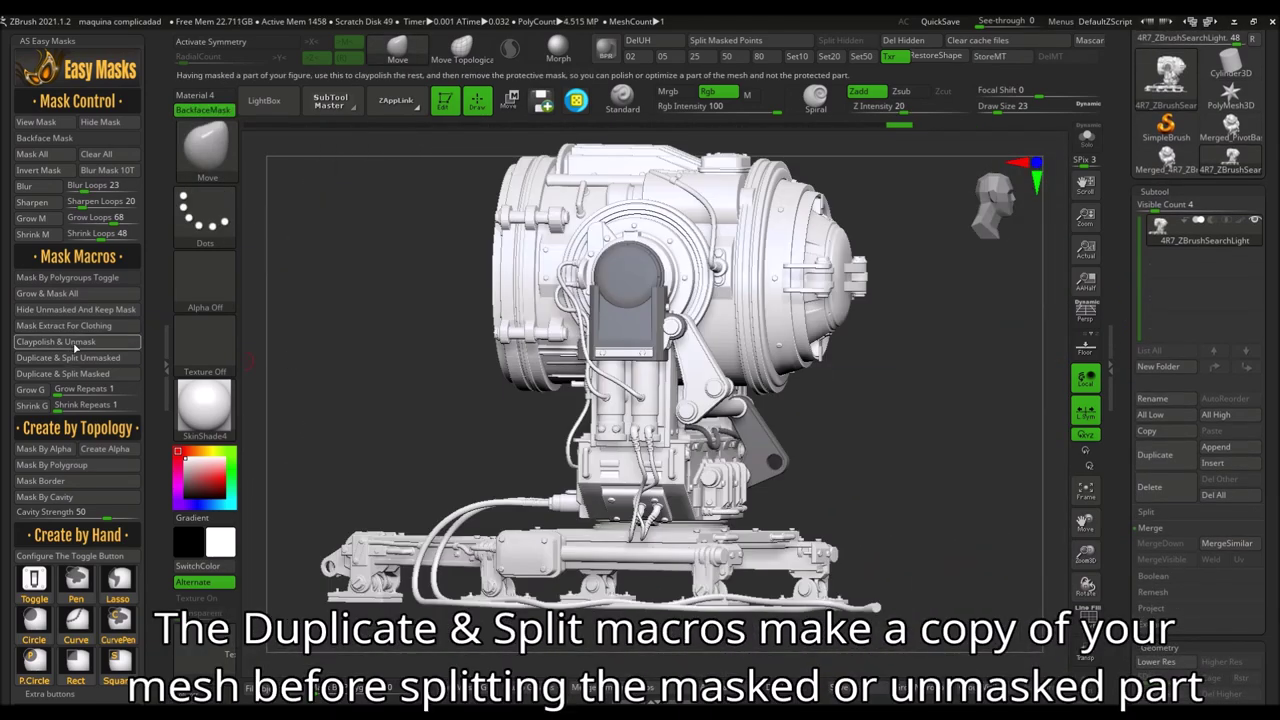
left_click(68, 358)
mouse_move(1200, 232)
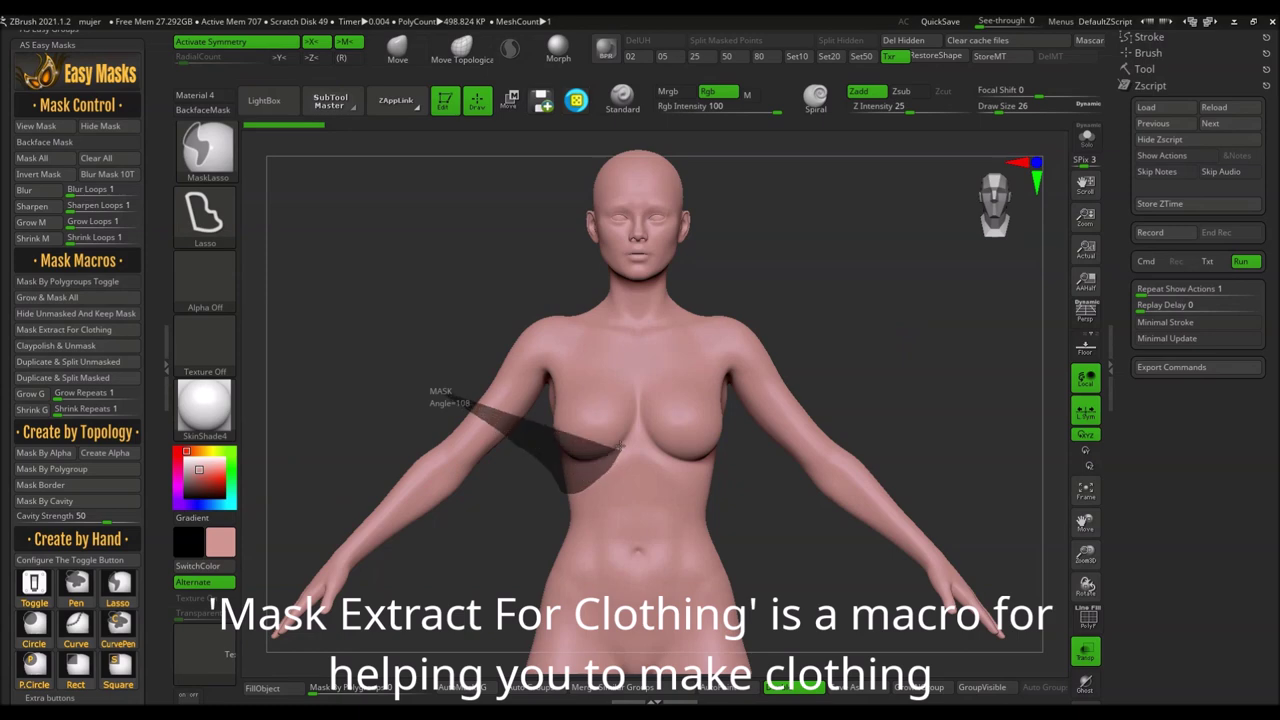
Mask the female figure's chest and shoulders symmetrically
left_click_drag(608, 415, 582, 380)
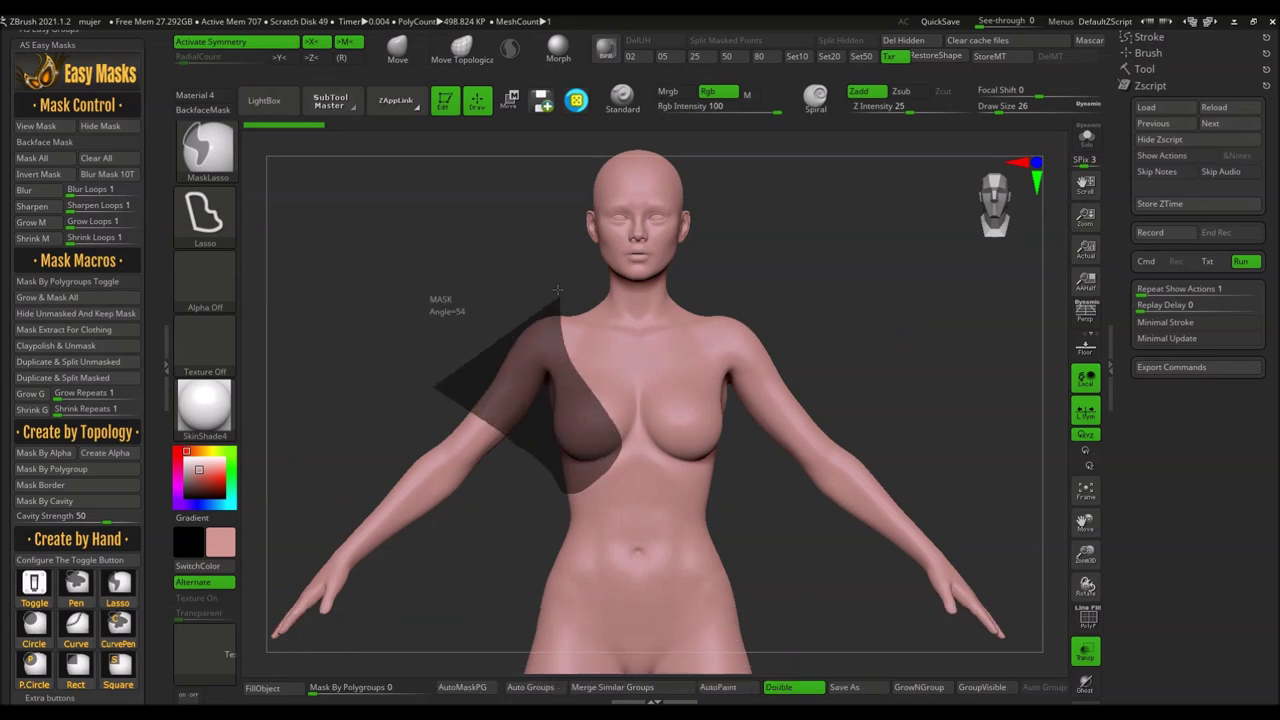
left_click_drag(530, 244, 528, 248)
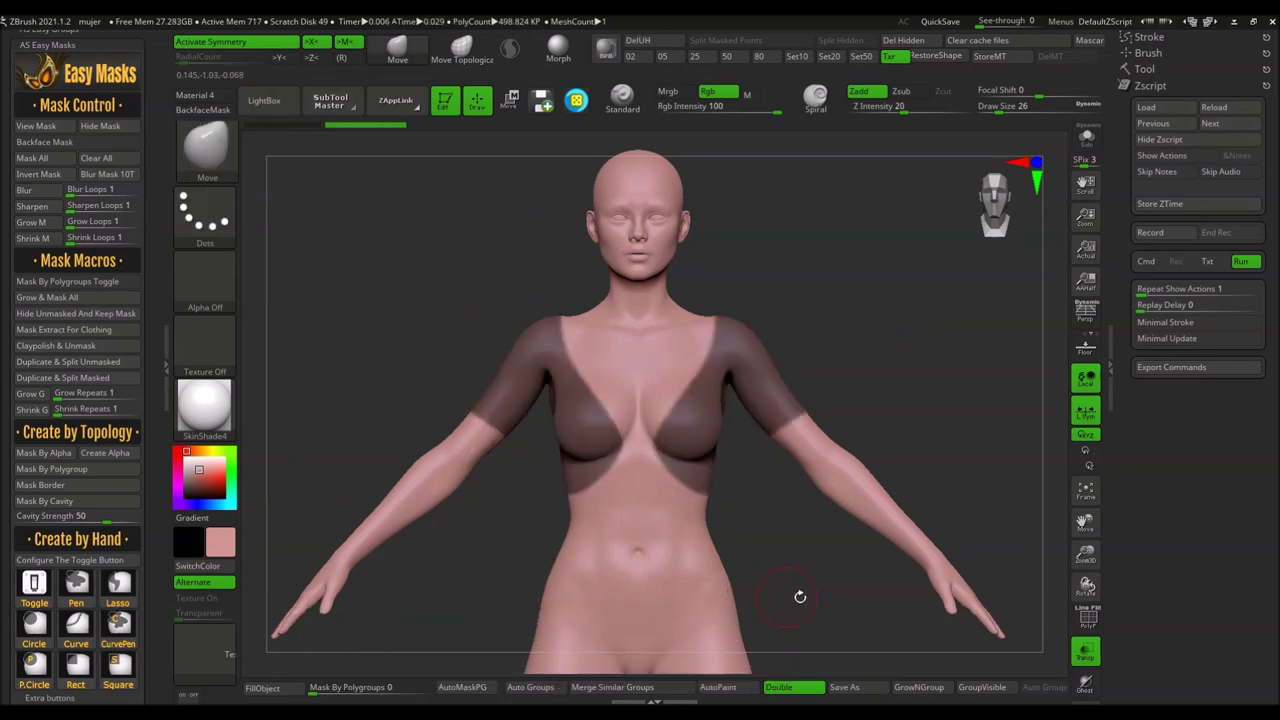
right_click_drag(800, 600, 510, 545, "ctrl")
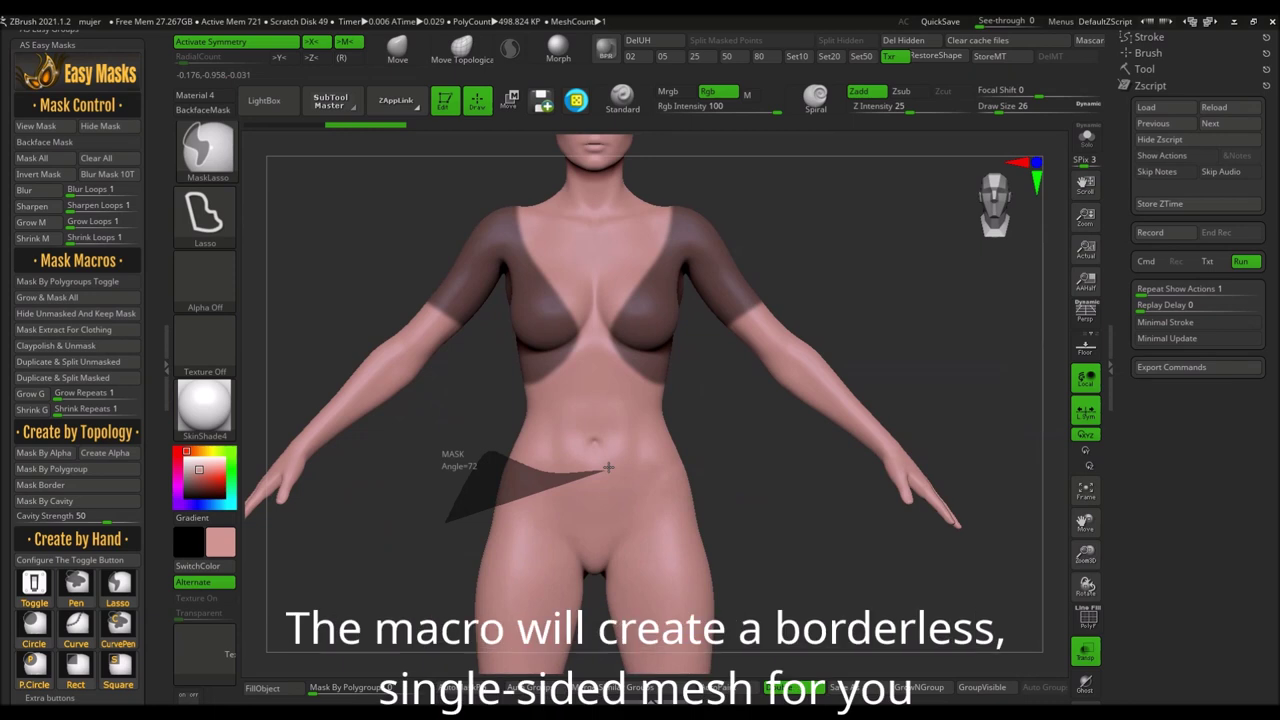
Mask the hips, upper legs and a waist band into a shorts shape, then frame the whole figure
left_click_drag(691, 451, 705, 633)
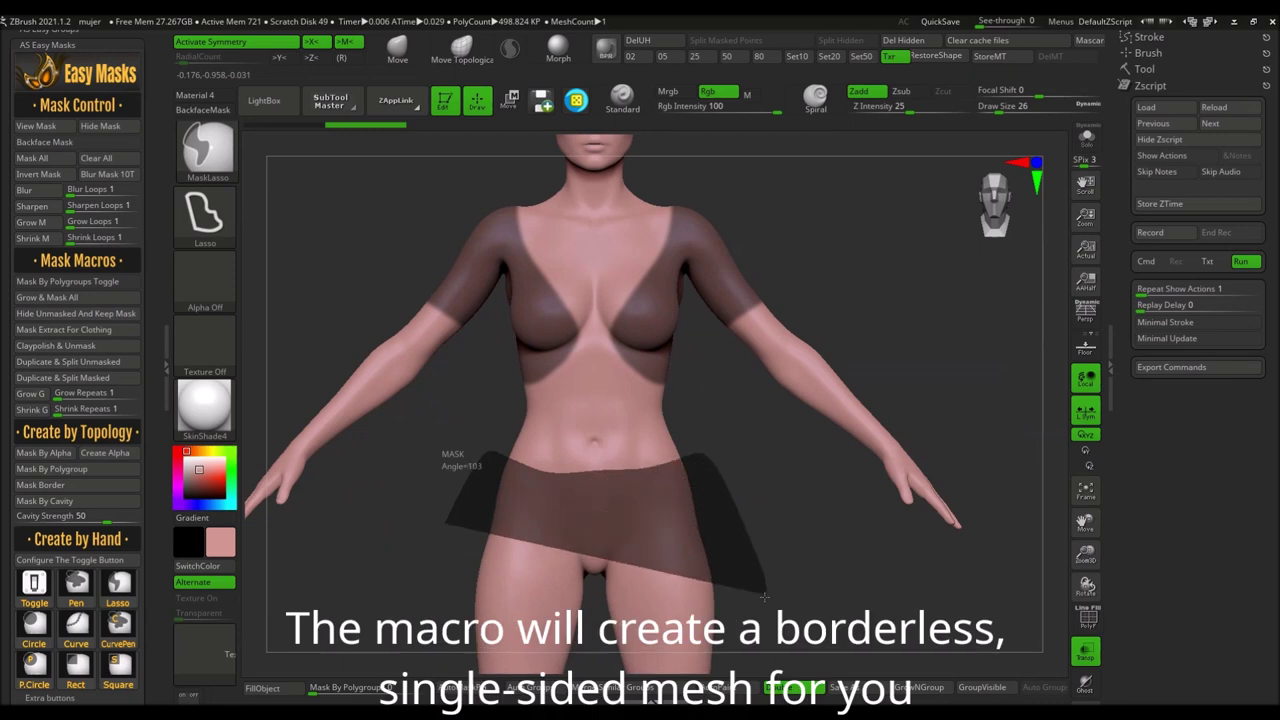
left_click_drag(640, 644, 604, 647)
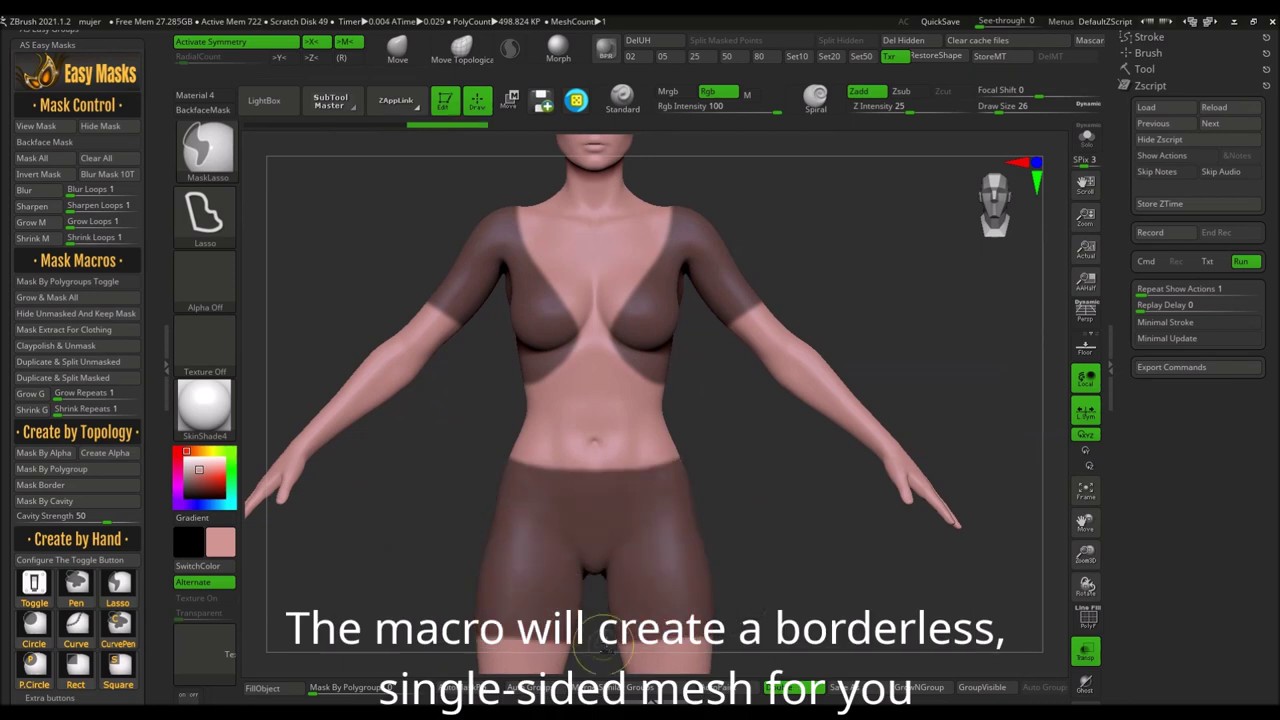
left_click_drag(438, 507, 478, 438)
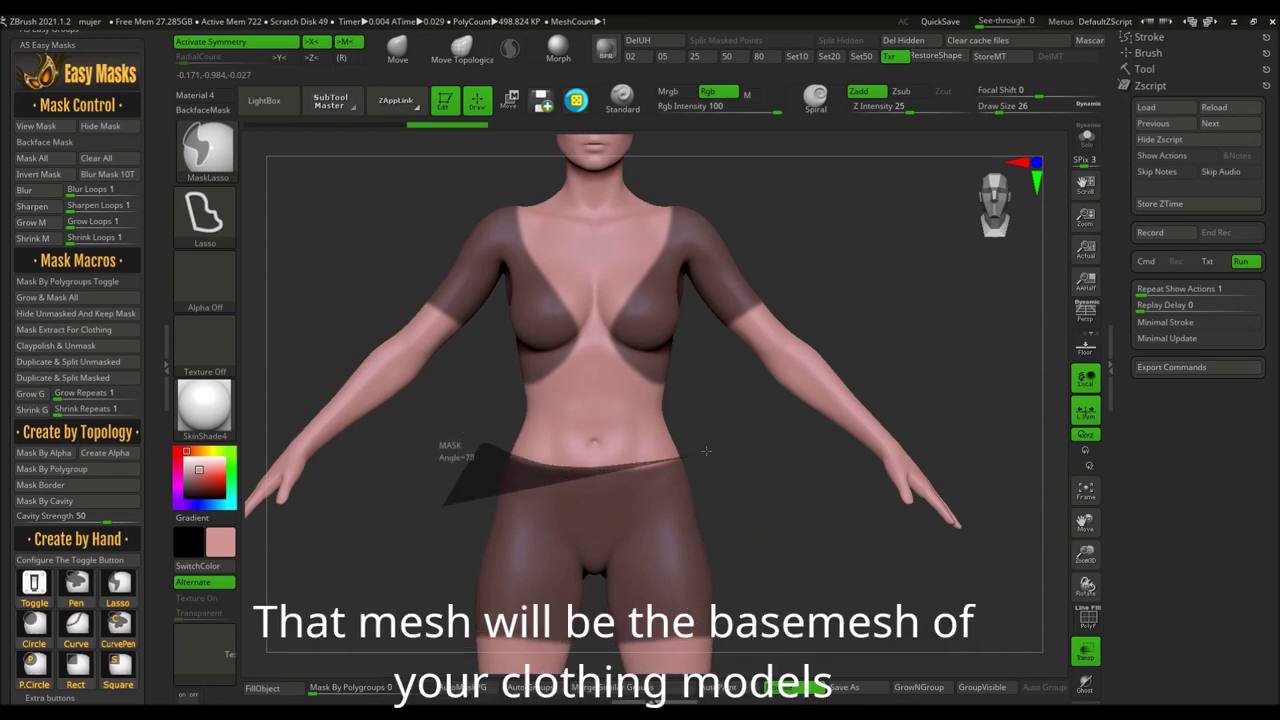
left_click_drag(701, 452, 791, 545)
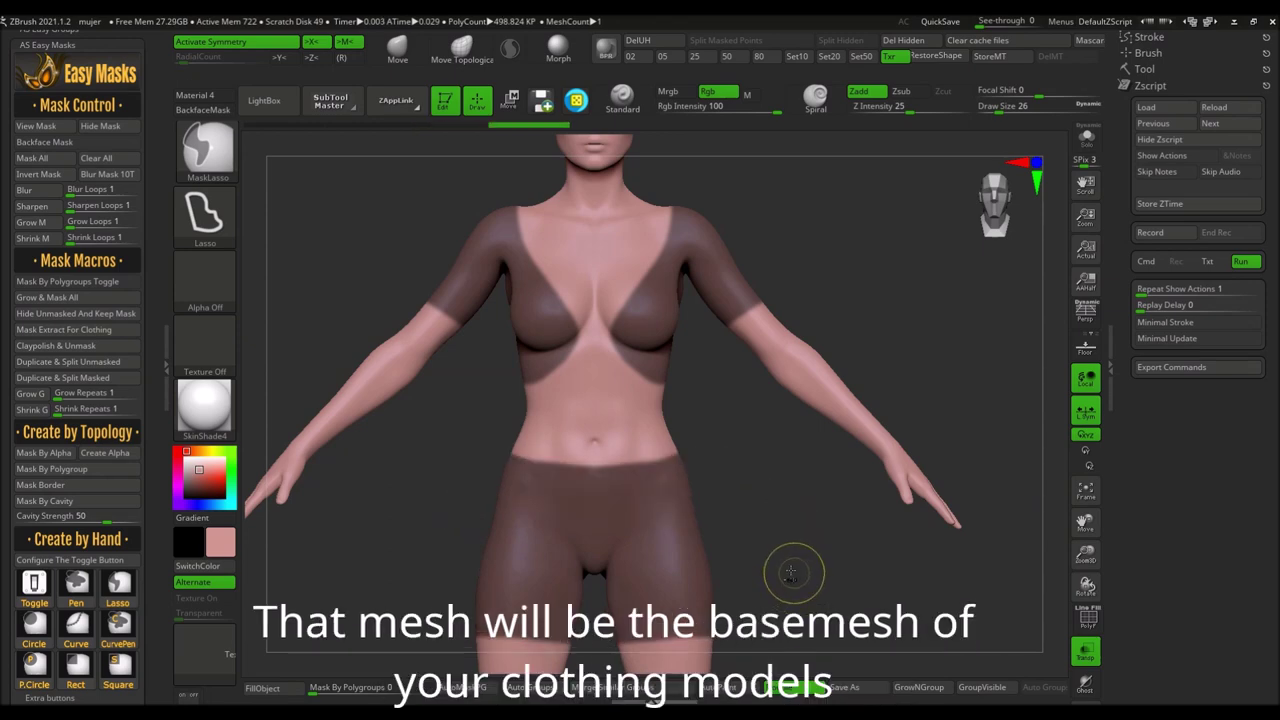
key("ctrl")
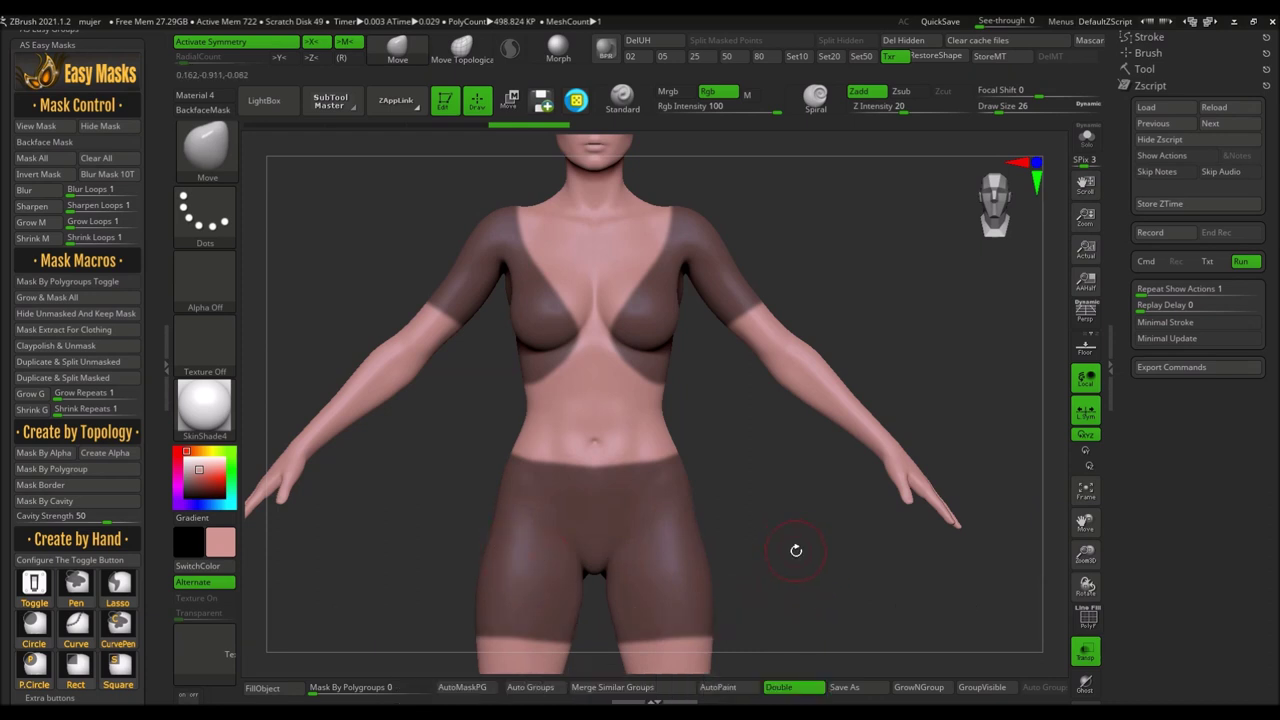
left_click_drag(796, 549, 330, 441, "alt")
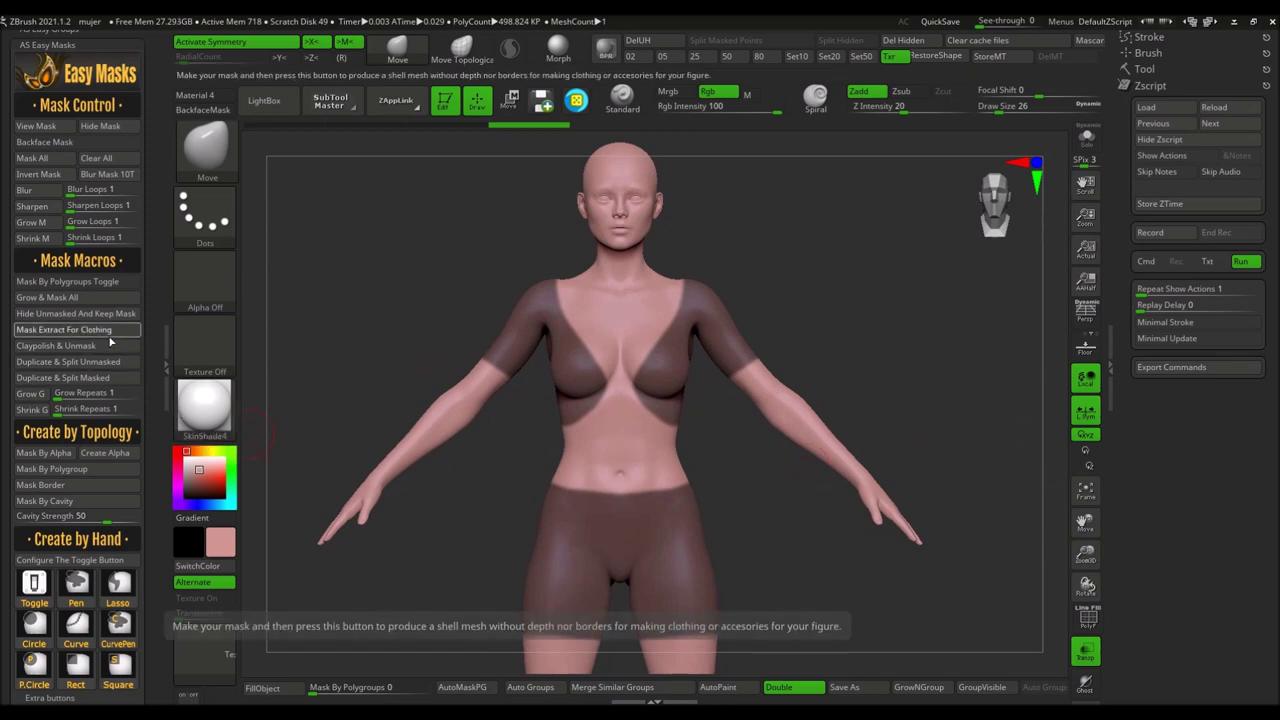
Extract the masked top and shorts as a new clothing subtool with Mask Extract For Clothing
left_click(108, 336)
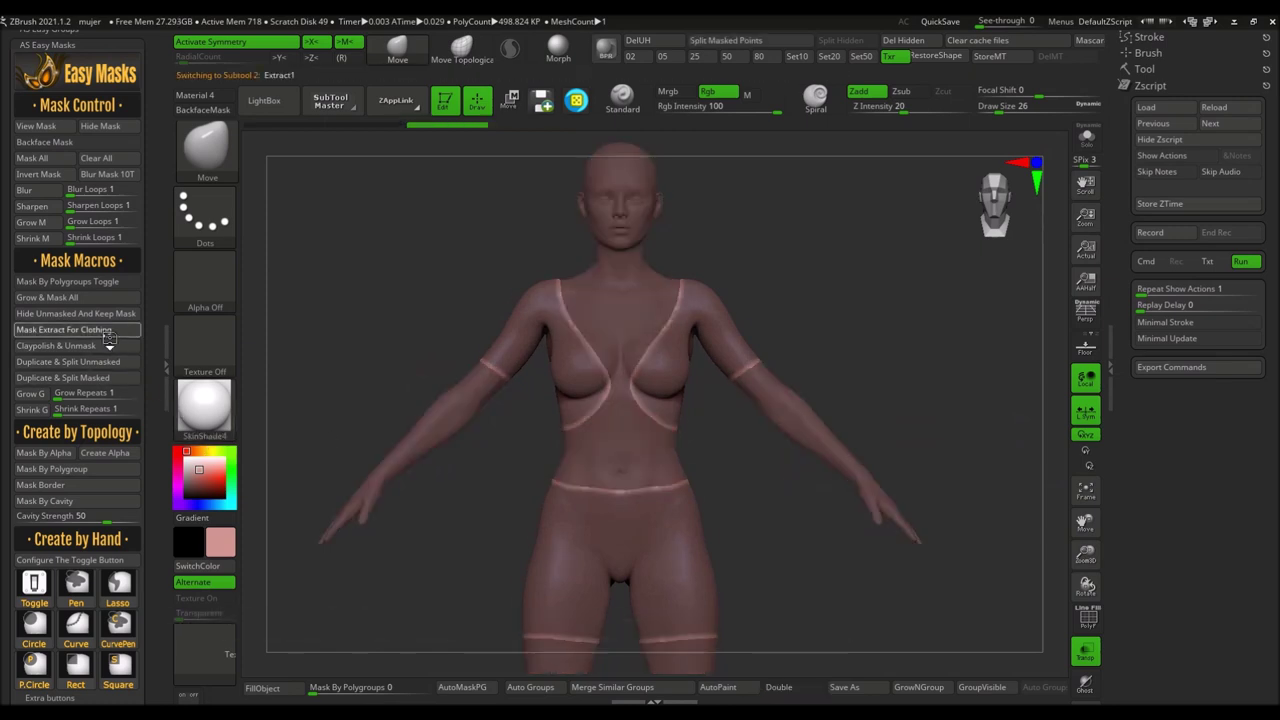
left_click(628, 447, "alt")
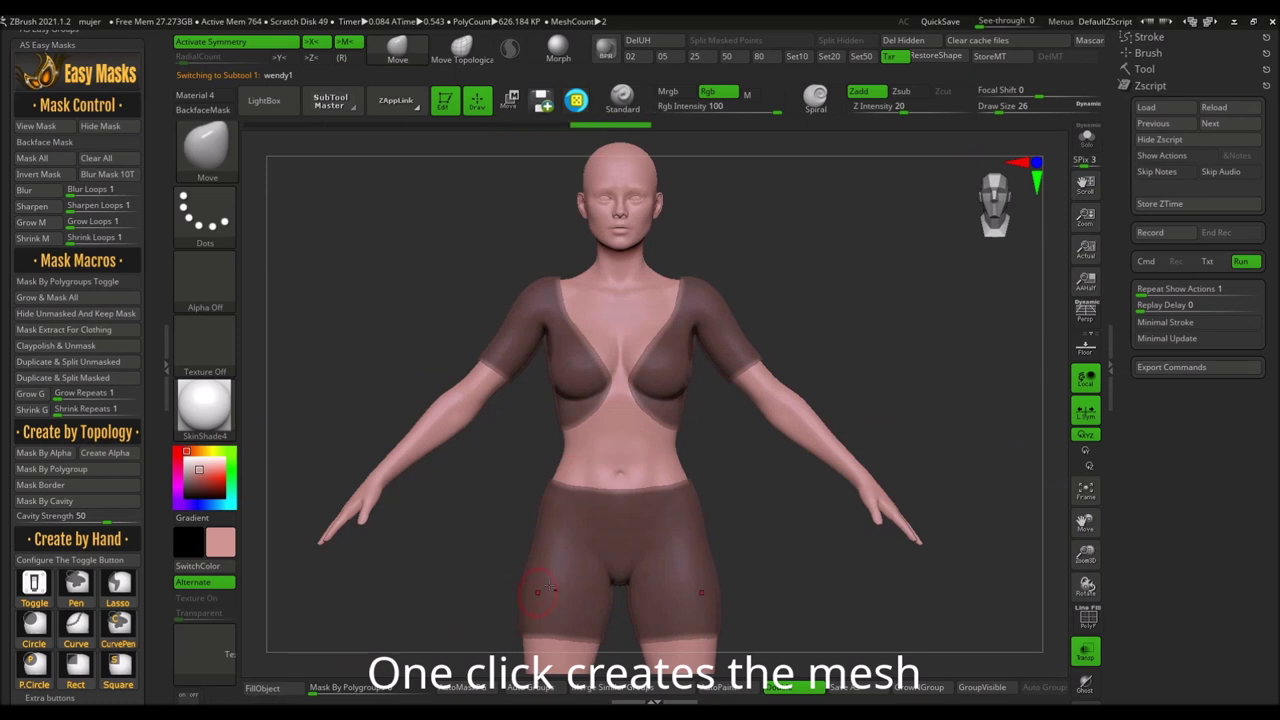
left_click(565, 577, "alt")
Give the clothing the SkinShade4 material in a pale colour and turn off transparency
left_click(206, 410)
left_click(300, 420)
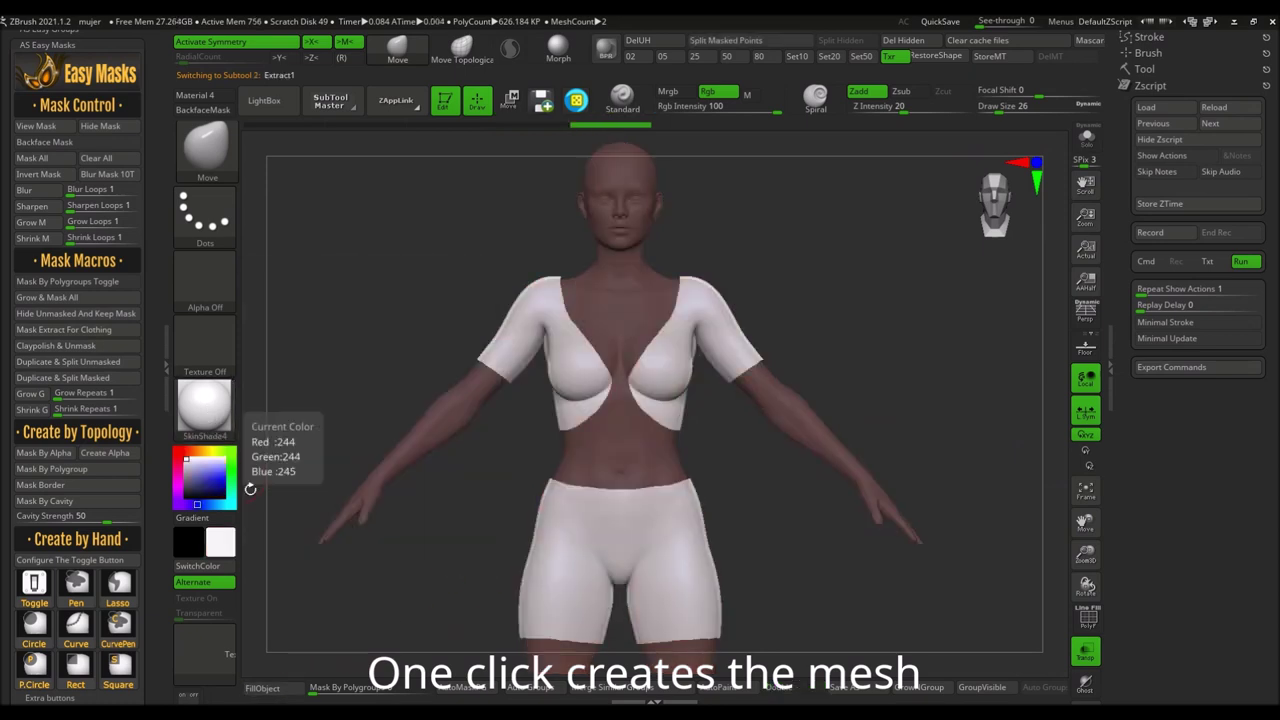
left_click(186, 467)
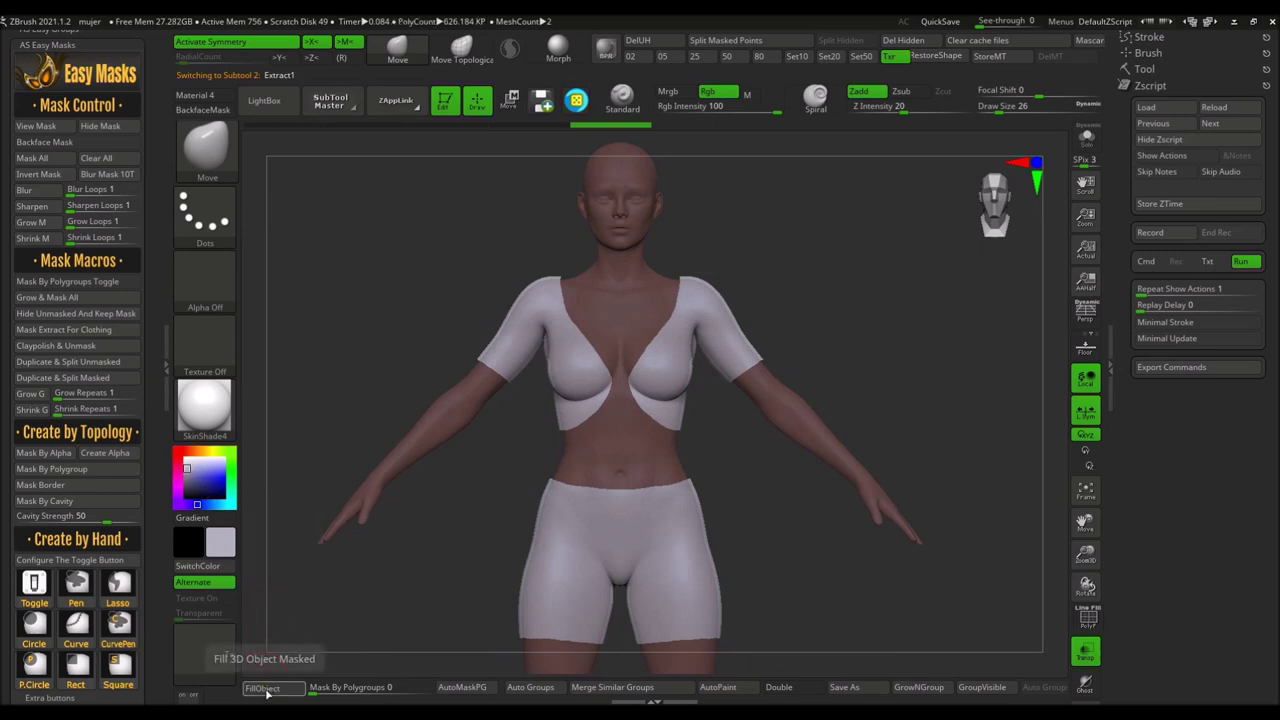
left_click(1097, 648)
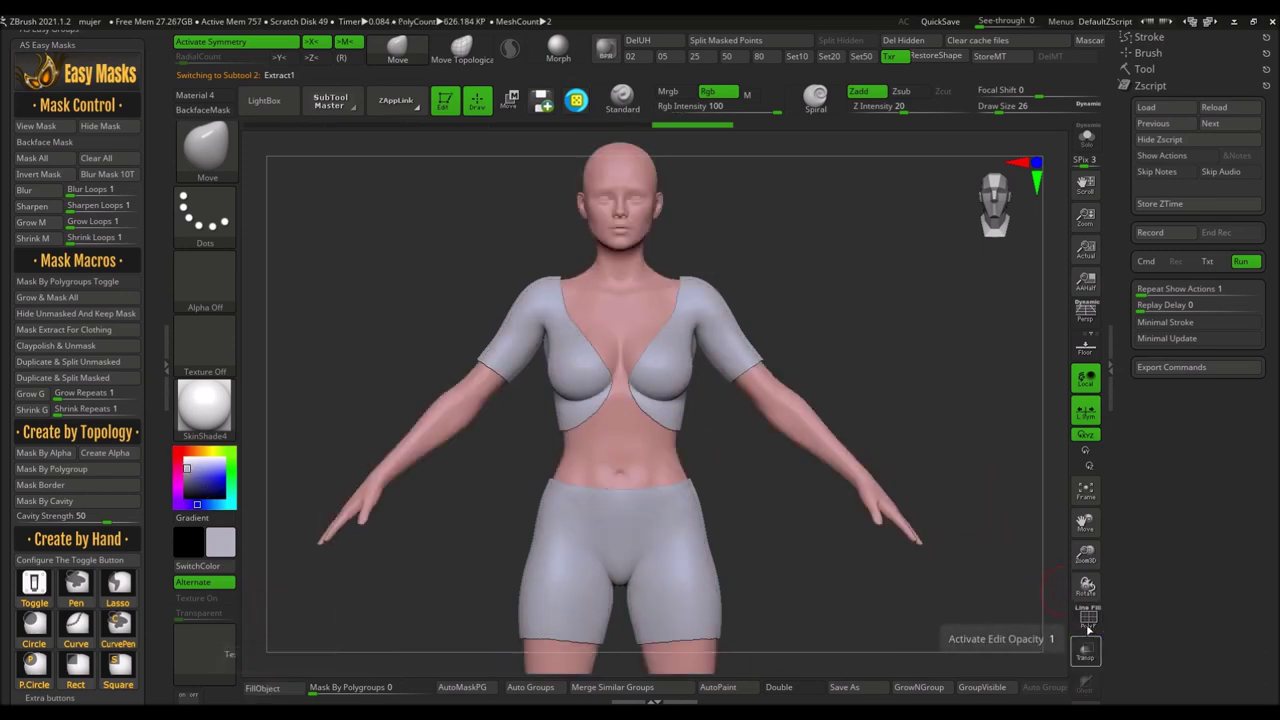
left_click_drag(1085, 552, 1075, 573)
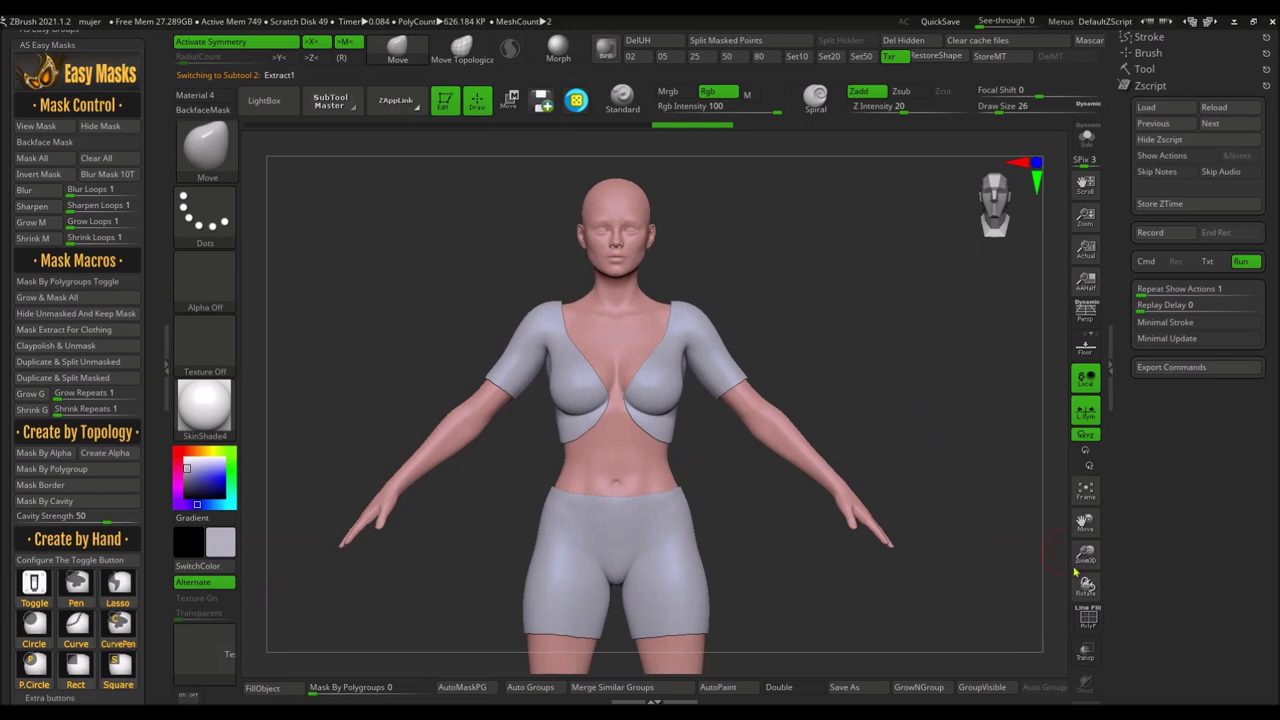
left_click(1088, 622)
left_click(1088, 622)
left_click_drag(946, 499, 946, 489, "alt")
left_click_drag(1086, 214, 1088, 224)
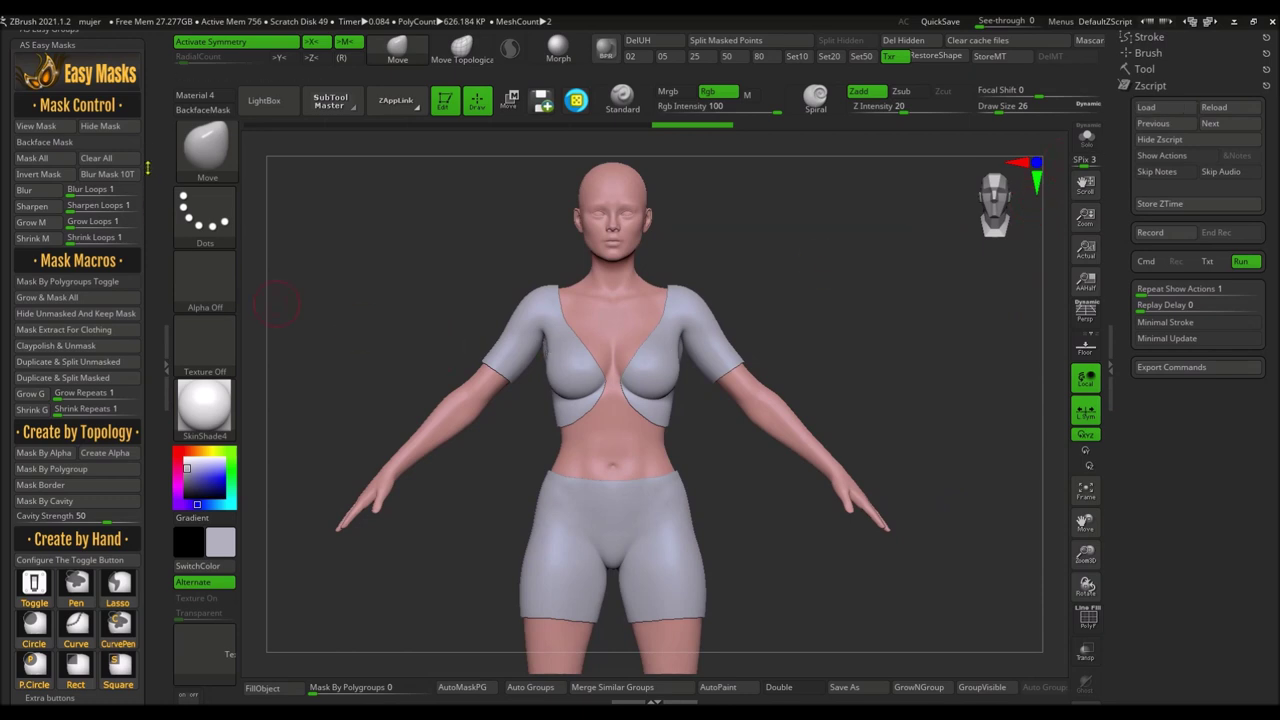
left_click_drag(147, 168, 153, 224)
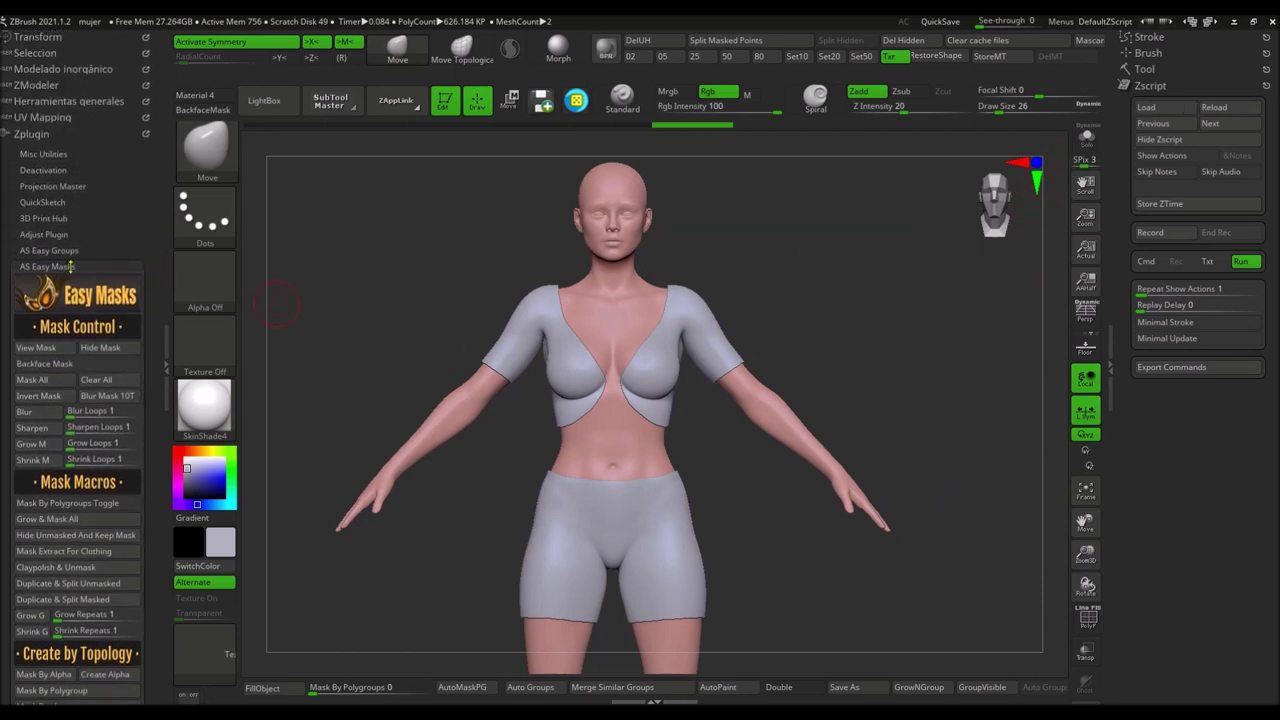
ZRemesh the Extract1 clothing at Half polycount from the AS Easy Mesh panel, with PolyF on
left_click(65, 266)
left_click(62, 282)
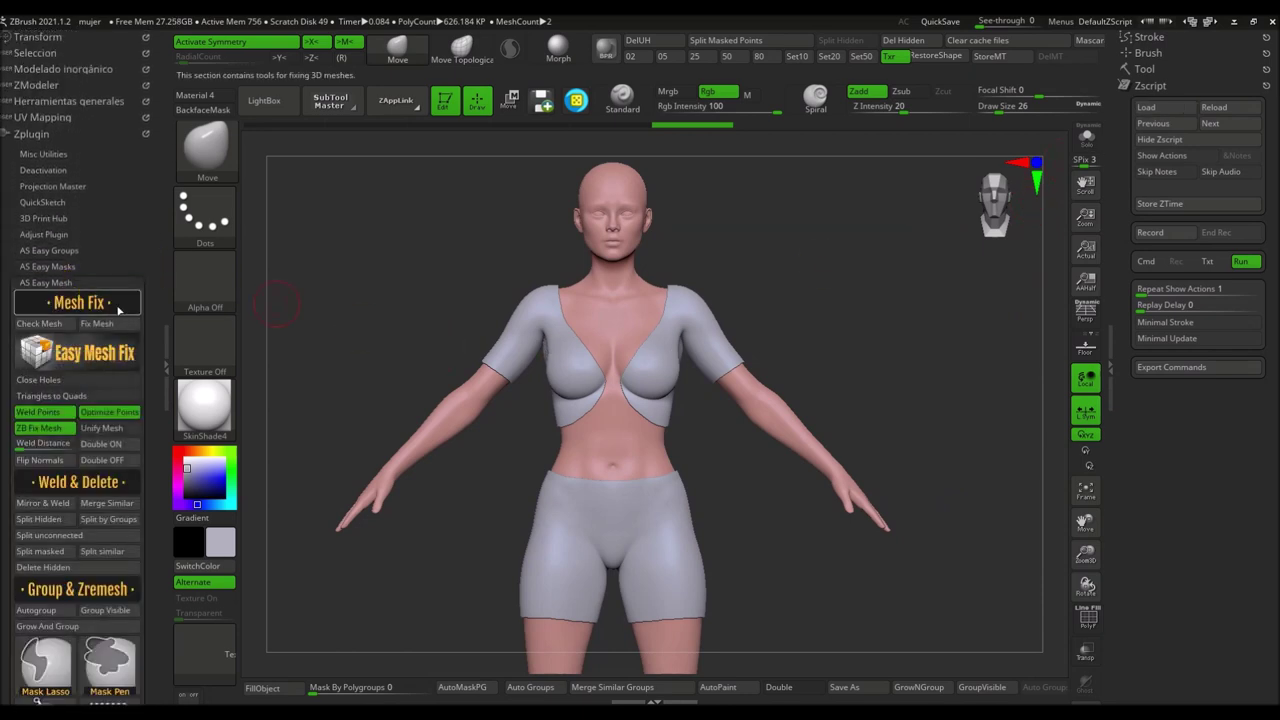
scroll(151, 235, "down", 2)
scroll(151, 235, "down", 3)
scroll(151, 235, "down", 2)
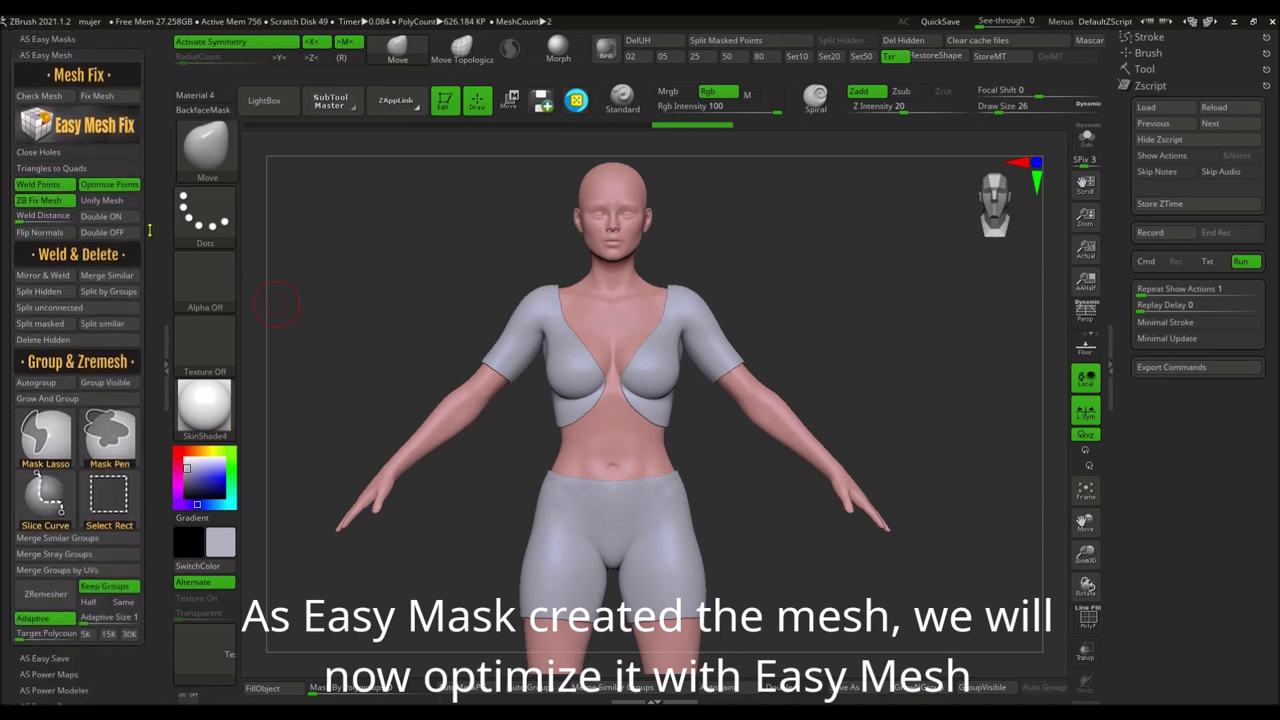
left_click(1082, 622)
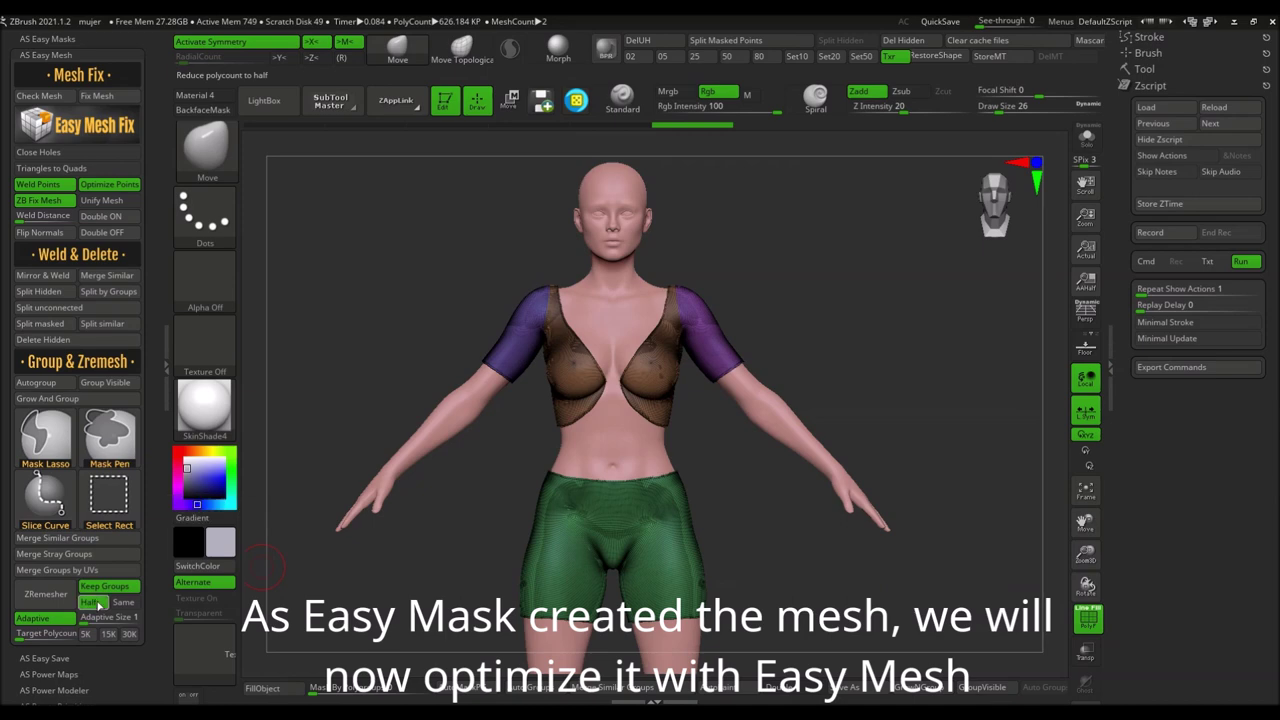
left_click(57, 595)
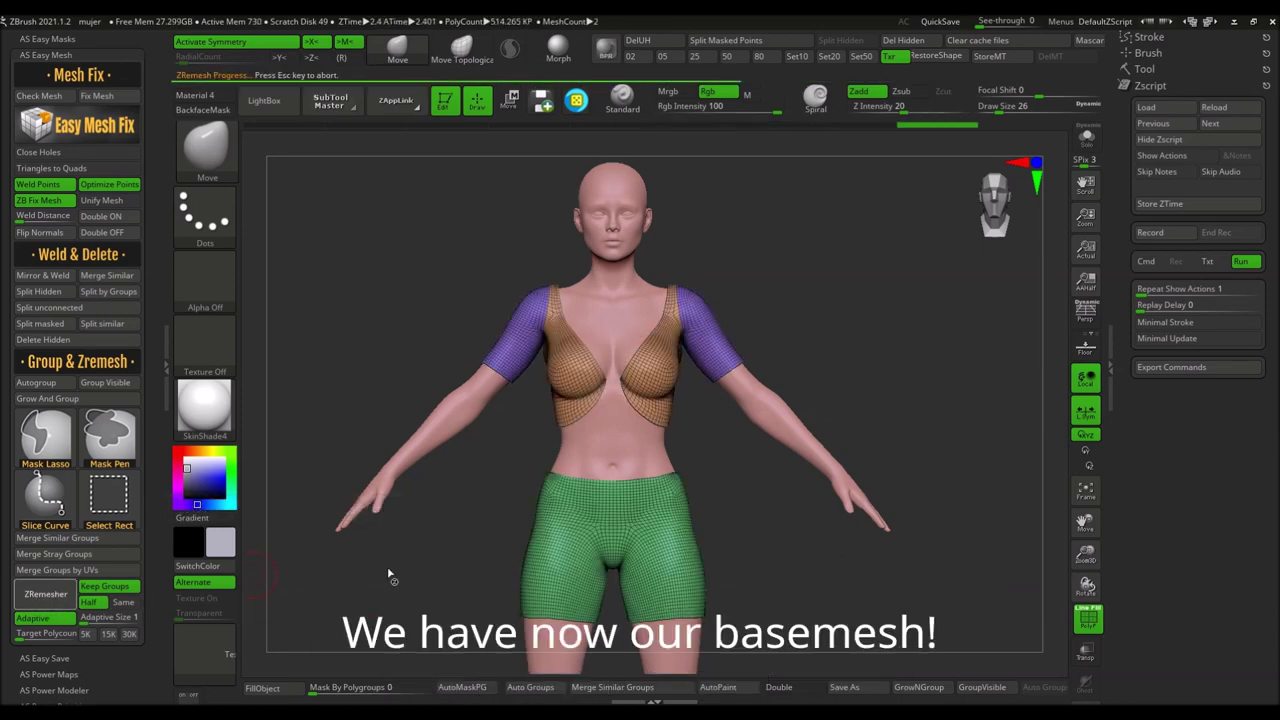
key("s")
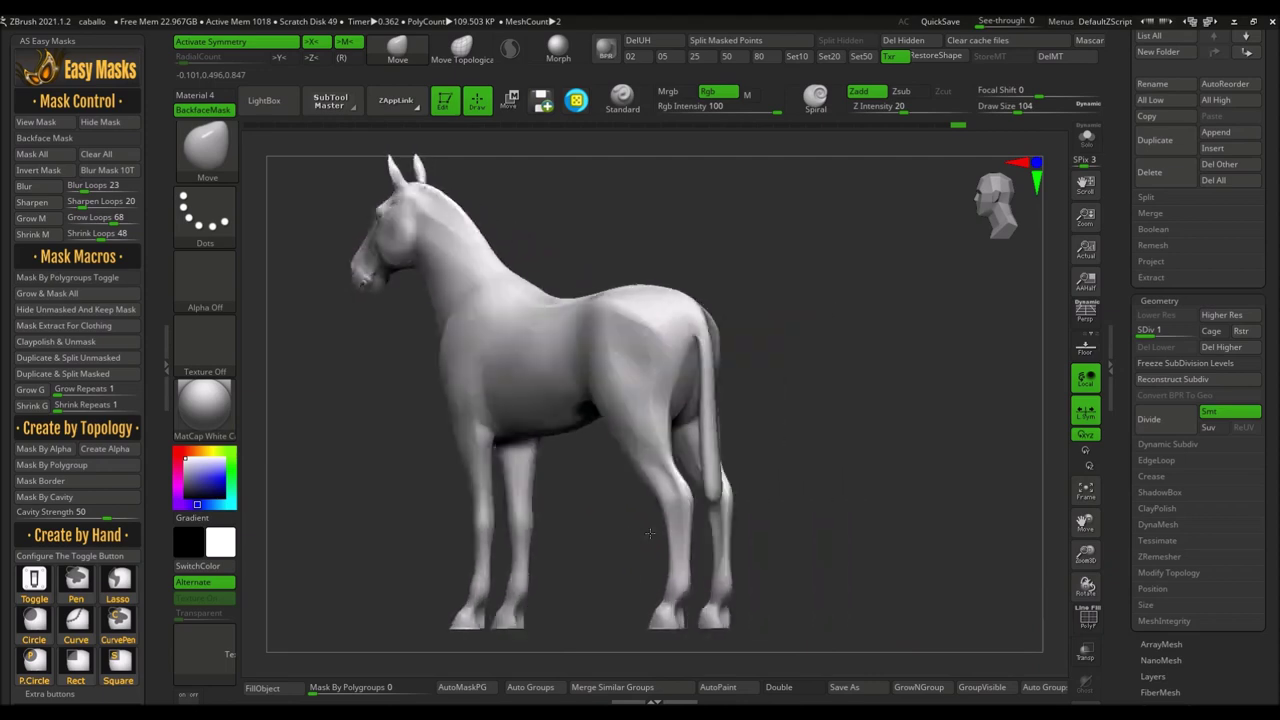
Orbit the horse to inspect it from behind
left_click_drag(649, 533, 625, 540)
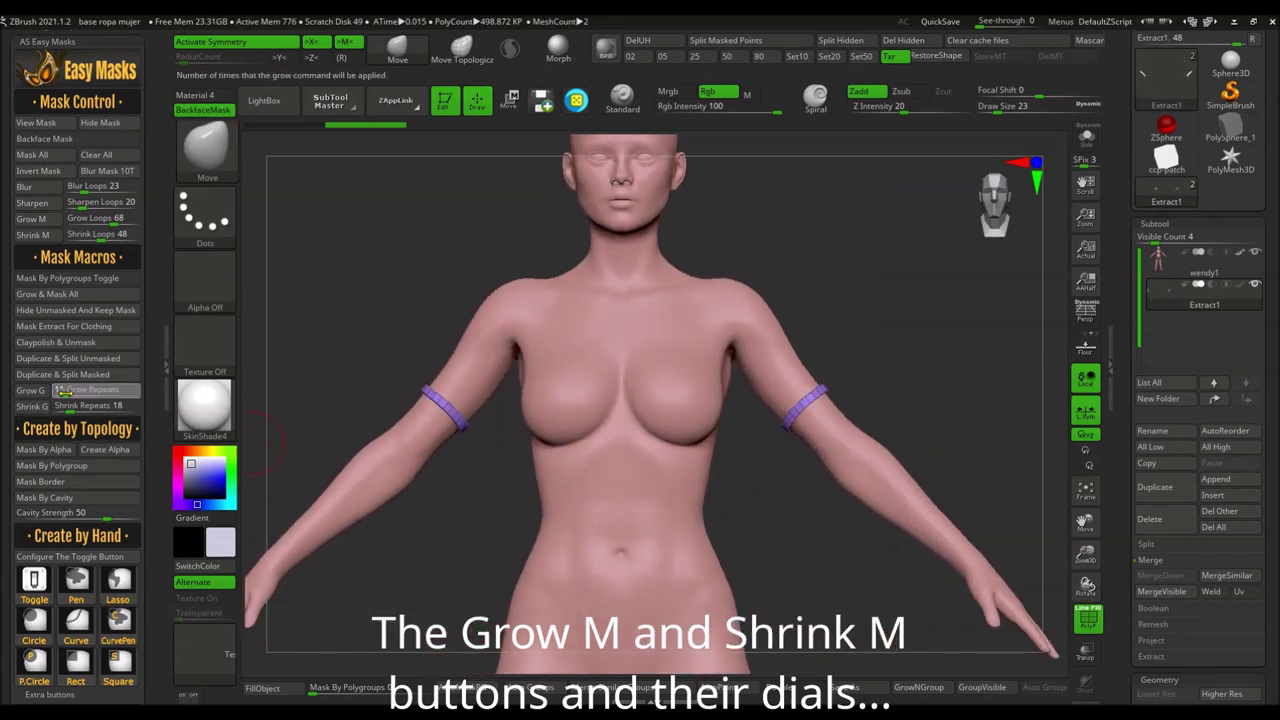
Grow the visible arm bands with Grow G at 22 repeats into sleeves and a chest piece, then undo
left_click(41, 391)
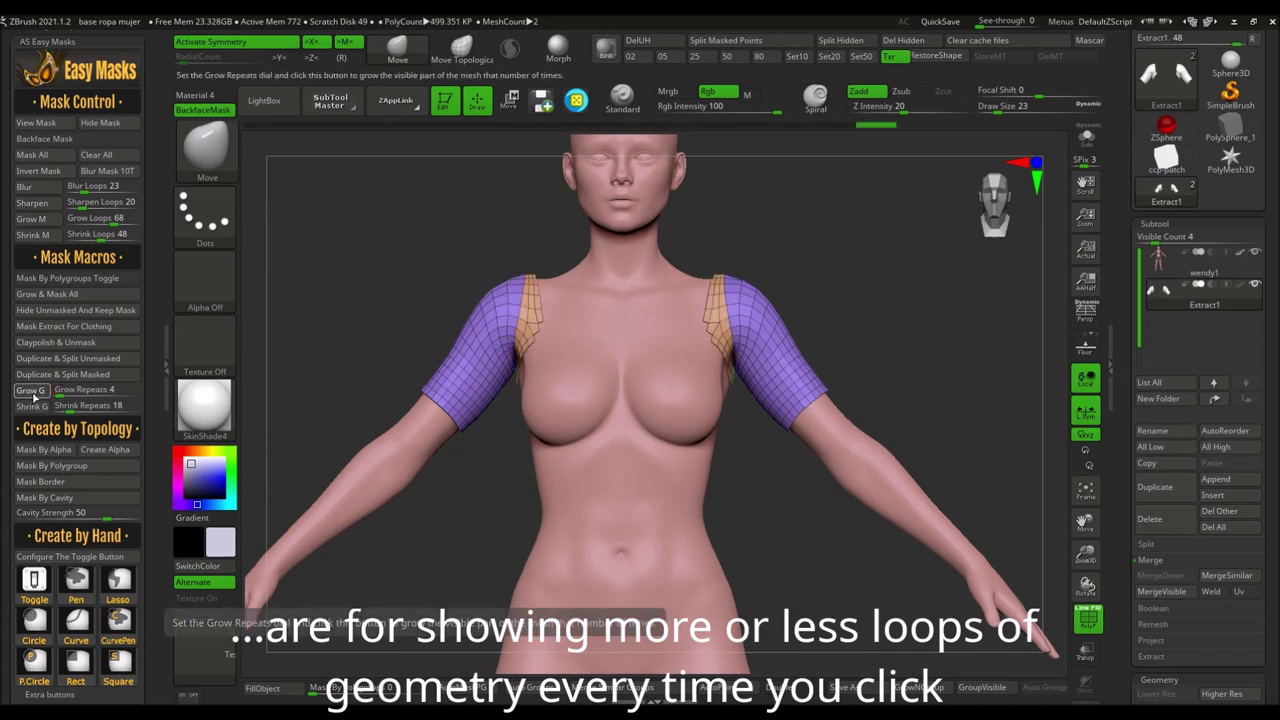
left_click_drag(70, 395, 82, 395)
left_click(41, 393)
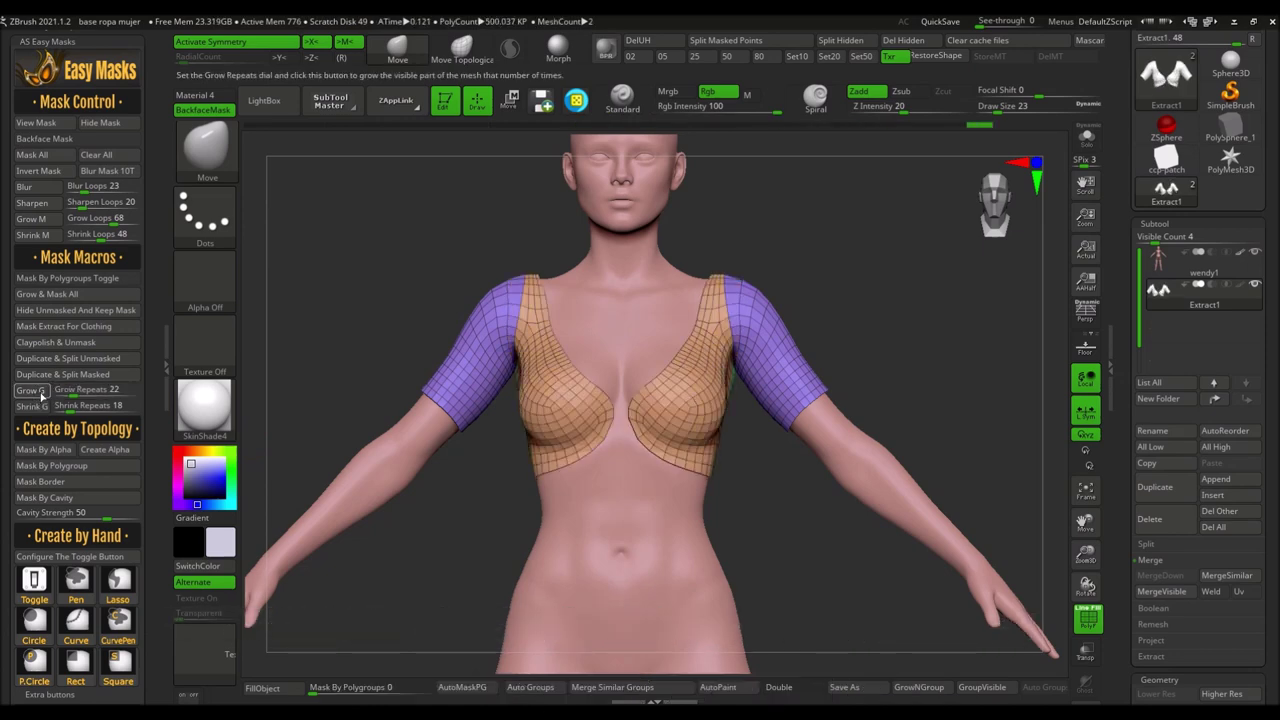
left_click(453, 124)
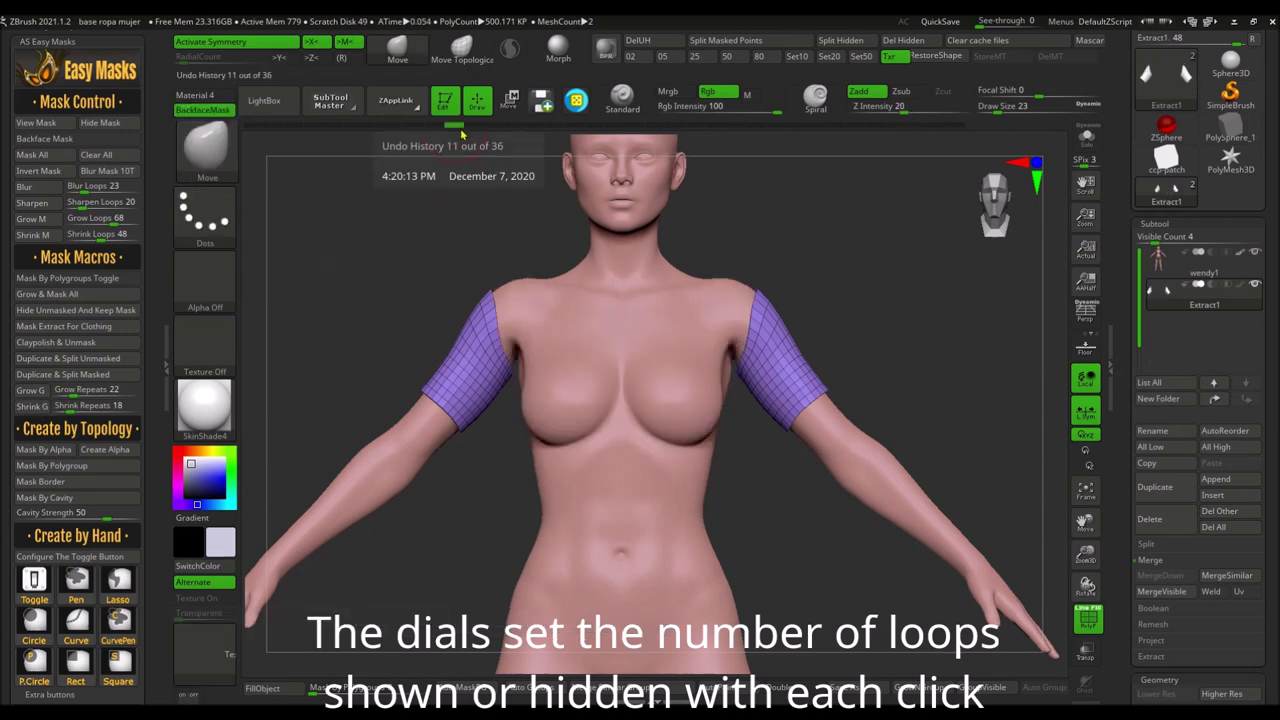
Alternate Shrink G and Grow G, shrinking the clothing to fragments and regrowing it
left_click(57, 406)
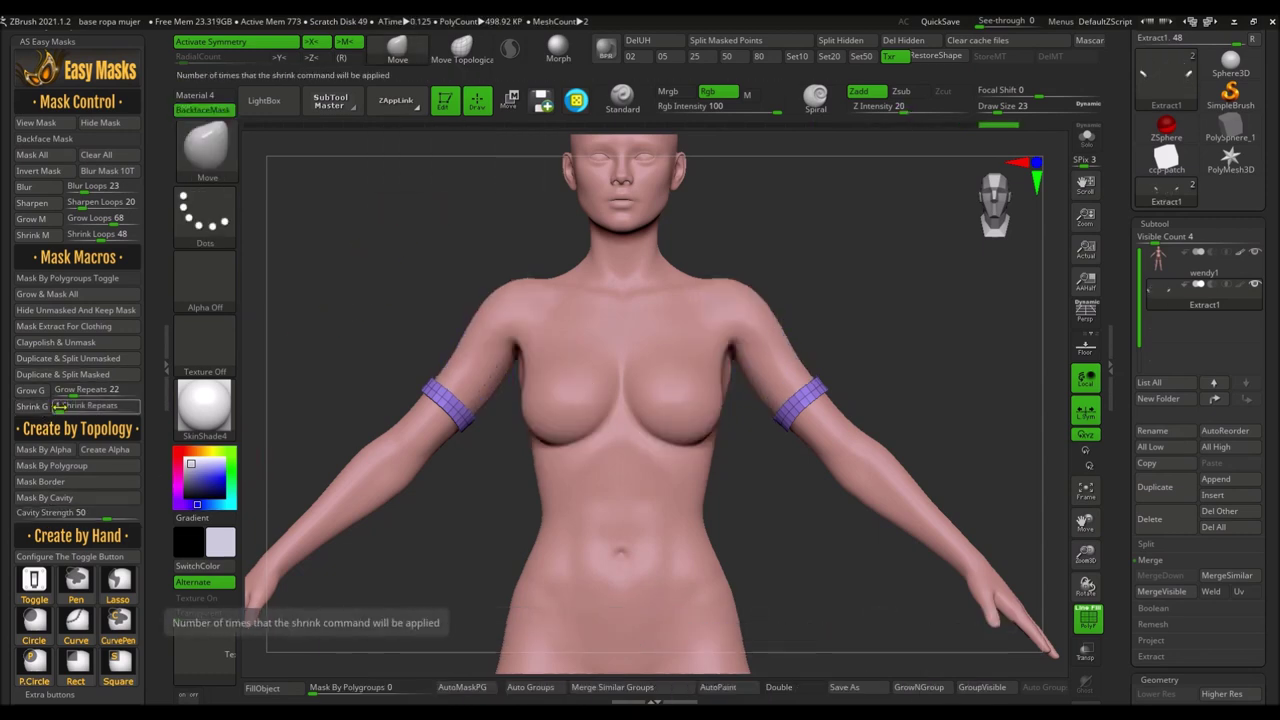
left_click(42, 391)
left_click(41, 407)
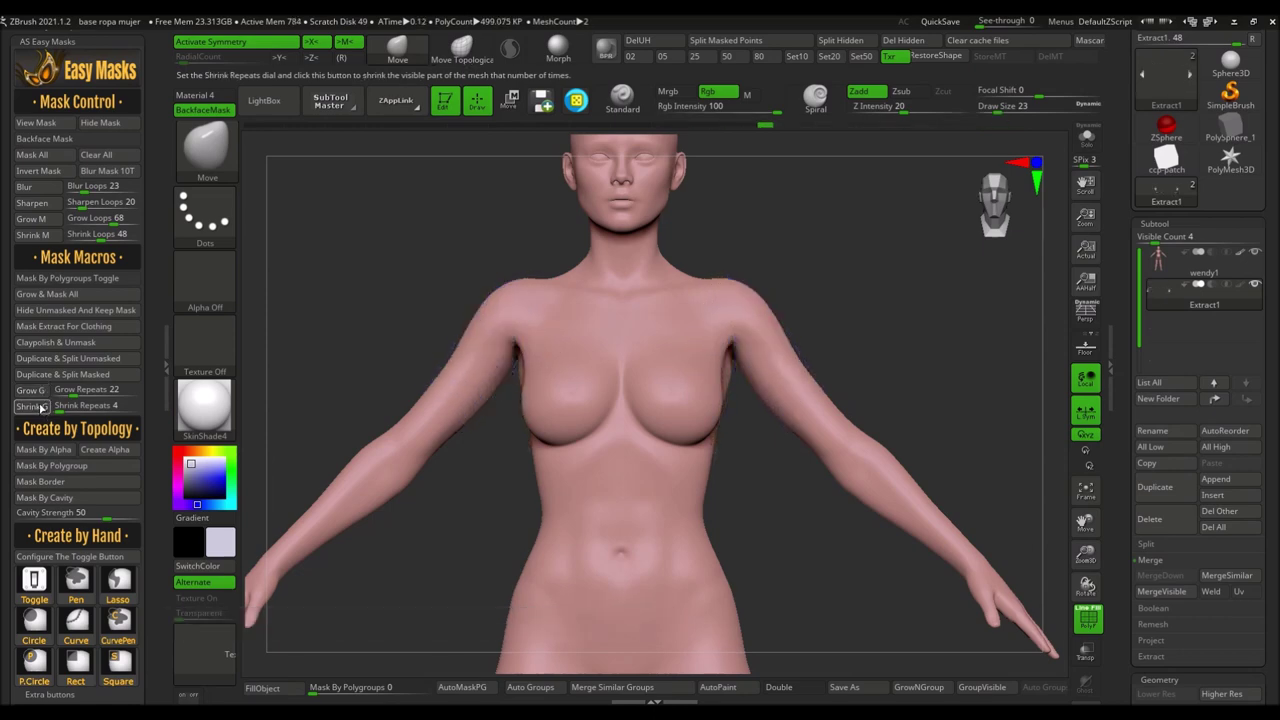
left_click(42, 391)
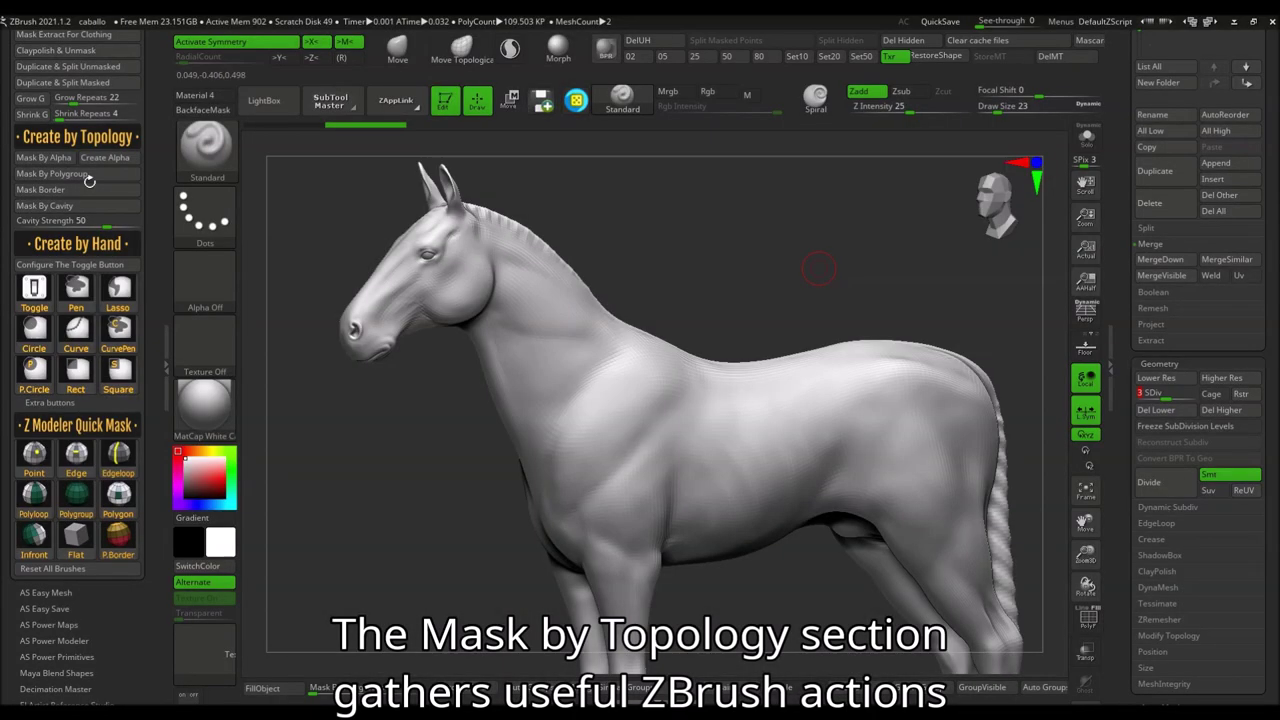
Mask the horse's polygroup borders, briefly showing the polygroup colours to check them
left_click(89, 181)
left_click_drag(760, 288, 791, 306)
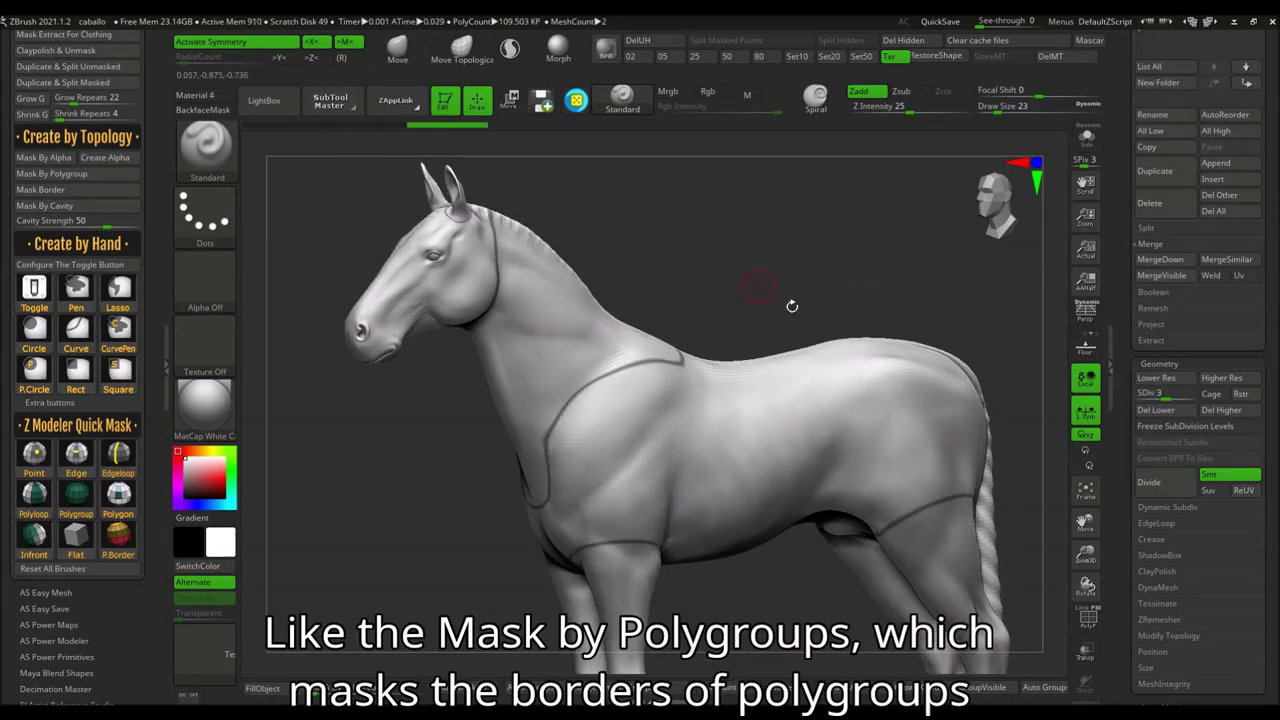
left_click(1090, 622)
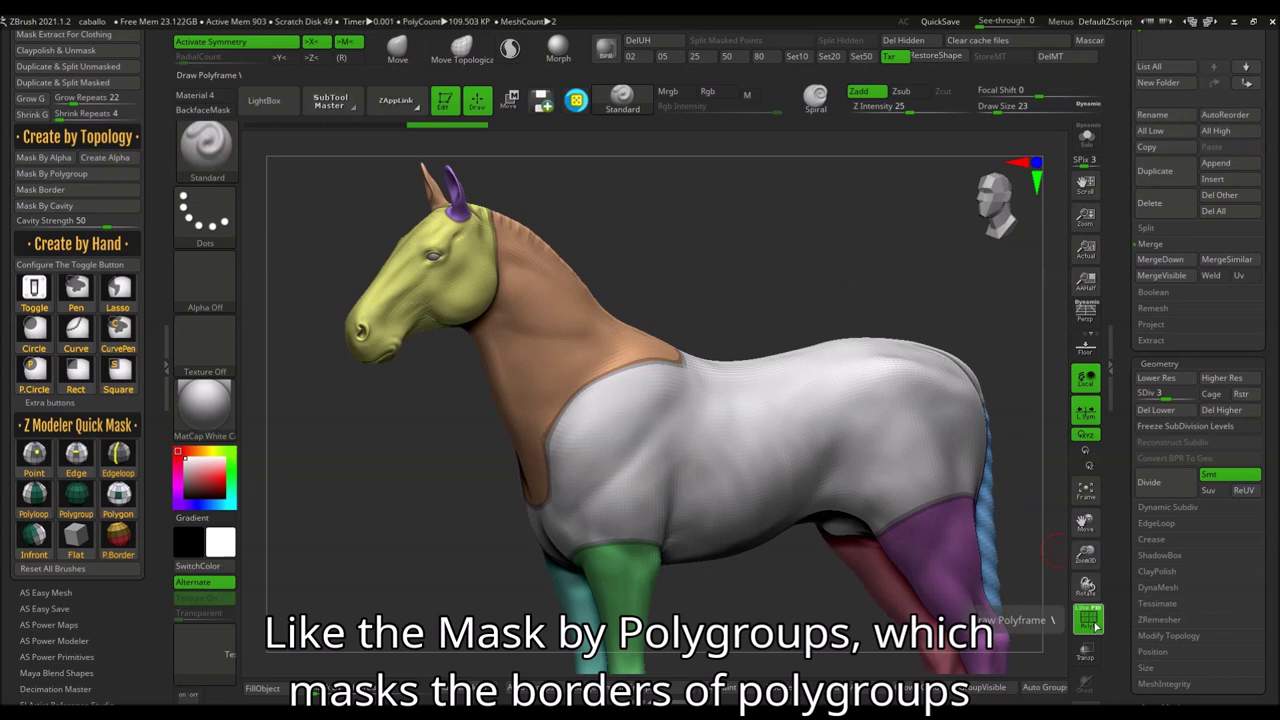
left_click(1092, 622)
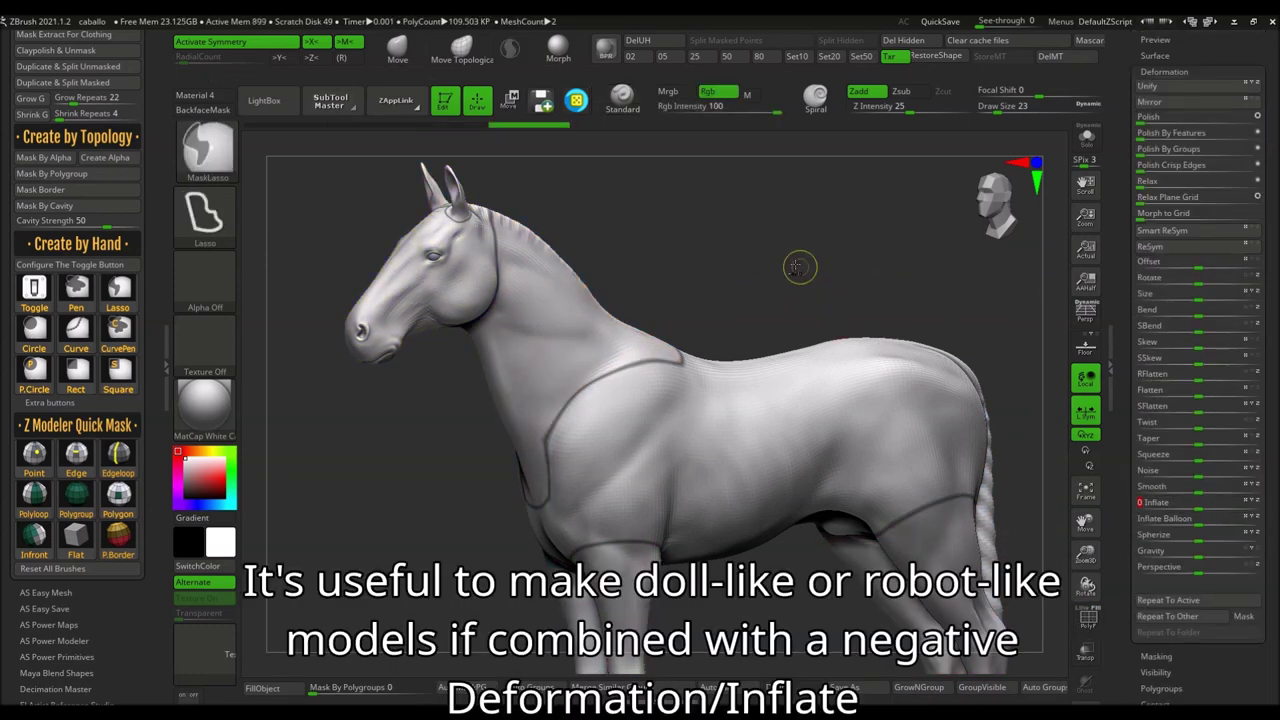
Invert the mask and deflate the body so the borders stand out, then inspect from both sides
left_click(800, 267, "ctrl")
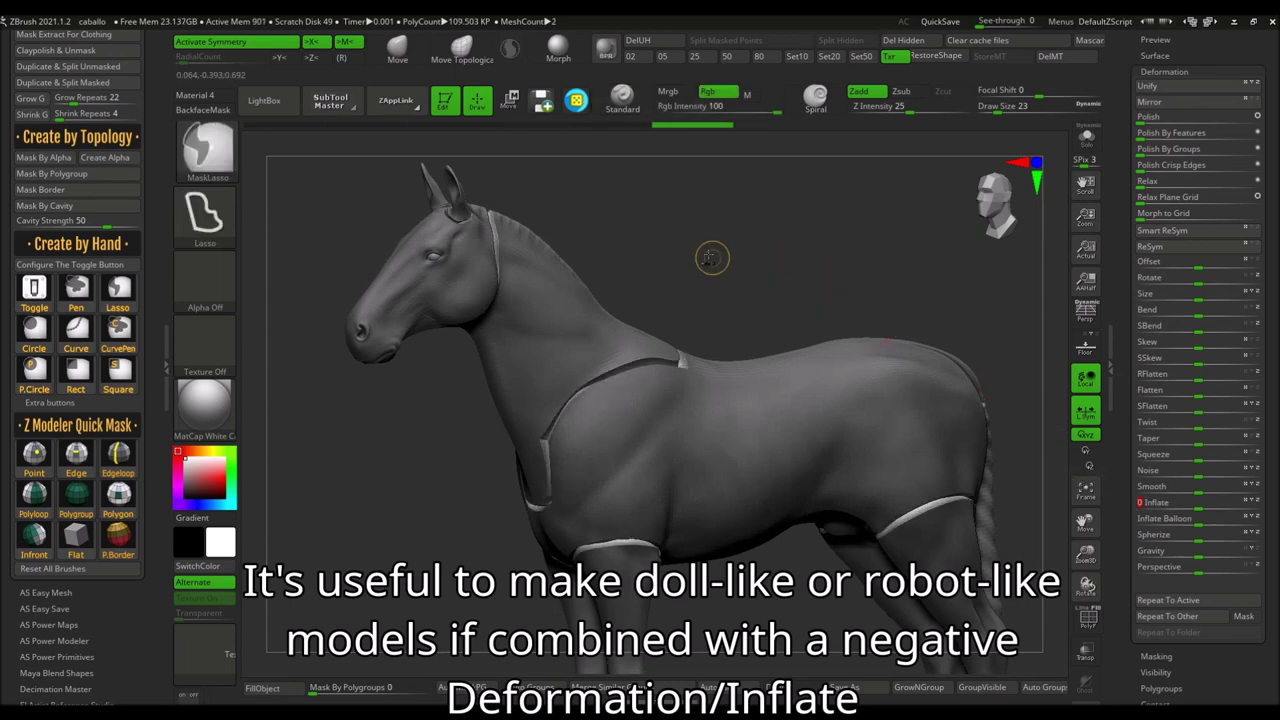
left_click(712, 258, "ctrl")
mouse_move(750, 300)
left_mouse_down()
mouse_move(601, 313)
mouse_move(524, 284)
mouse_move(531, 251)
left_mouse_up()
left_click_drag(681, 243, 661, 287)
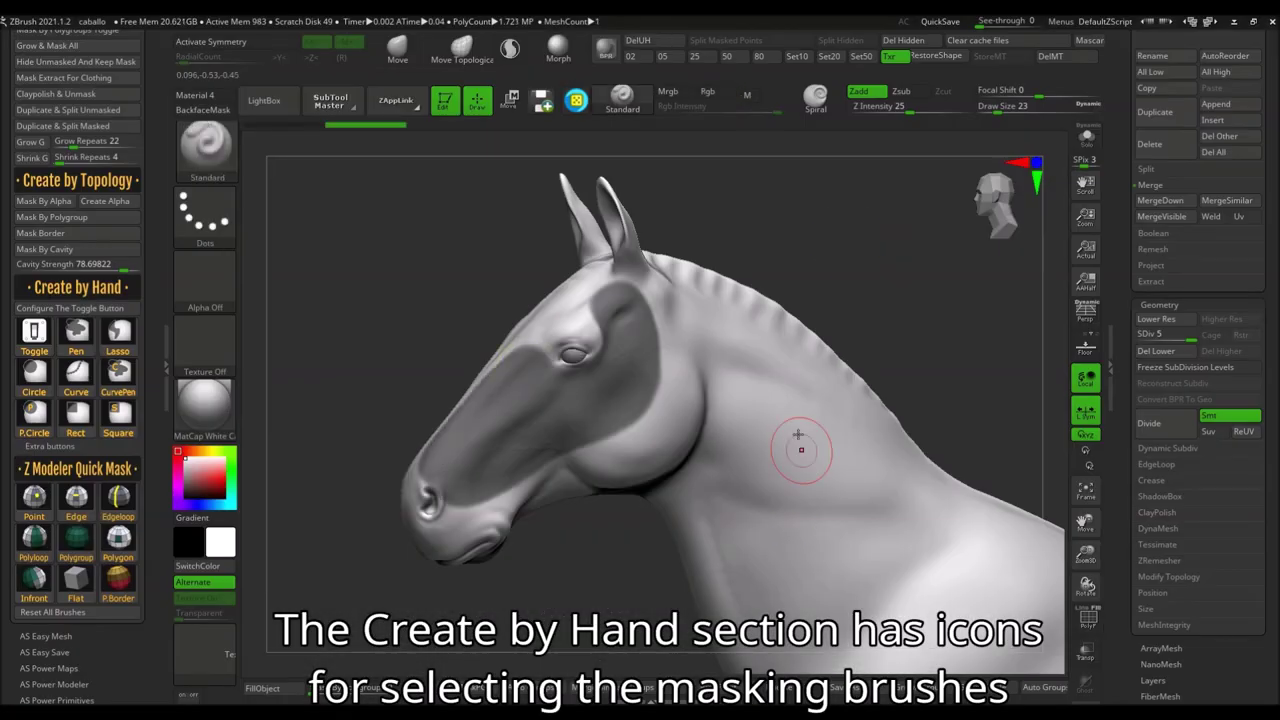
Clear the head mask, then try a lasso mask on the face and a circle mask on the jaw
left_click_drag(290, 370, 265, 395, "ctrl")
left_click_drag(505, 268, 594, 386, "ctrl")
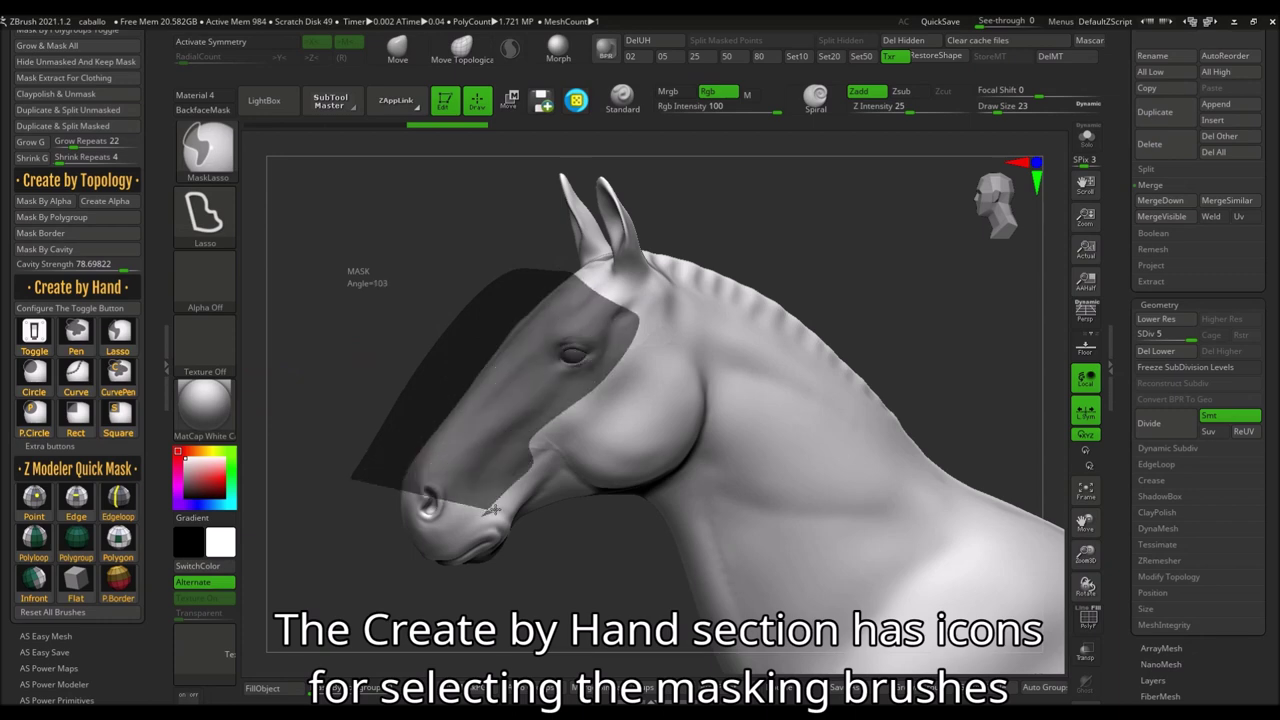
left_click_drag(487, 510, 487, 512, "ctrl")
left_click(320, 400, "ctrl")
left_click(34, 372)
left_click_drag(665, 410, 704, 458, "ctrl")
left_click(320, 450, "ctrl")
Mask the head along a drawn curve, then mask a looped area and a perfect circle on the jaw
left_click(76, 372)
left_click_drag(345, 398, 515, 418, "ctrl")
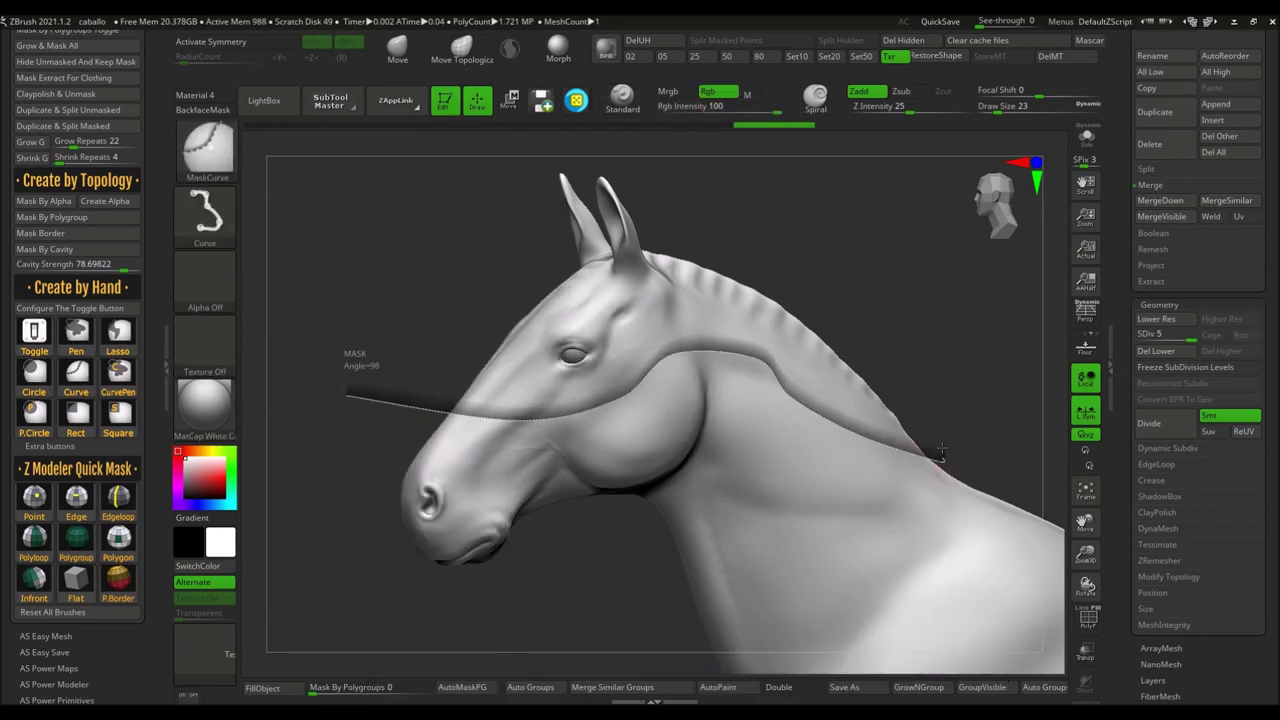
left_click_drag(931, 514, 931, 514, "ctrl")
left_click(880, 298, "ctrl")
left_click_drag(655, 388, 651, 374, "ctrl")
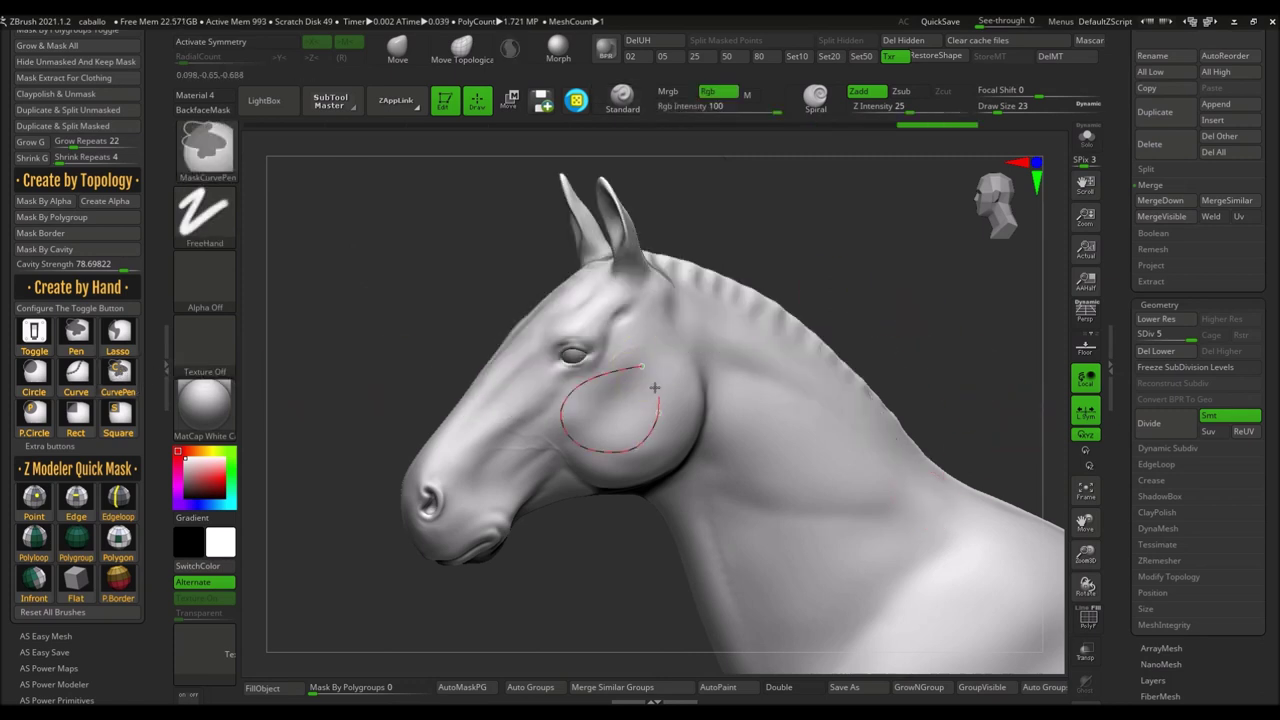
left_click(281, 133, "ctrl")
left_click_drag(609, 387, 688, 387, "ctrl")
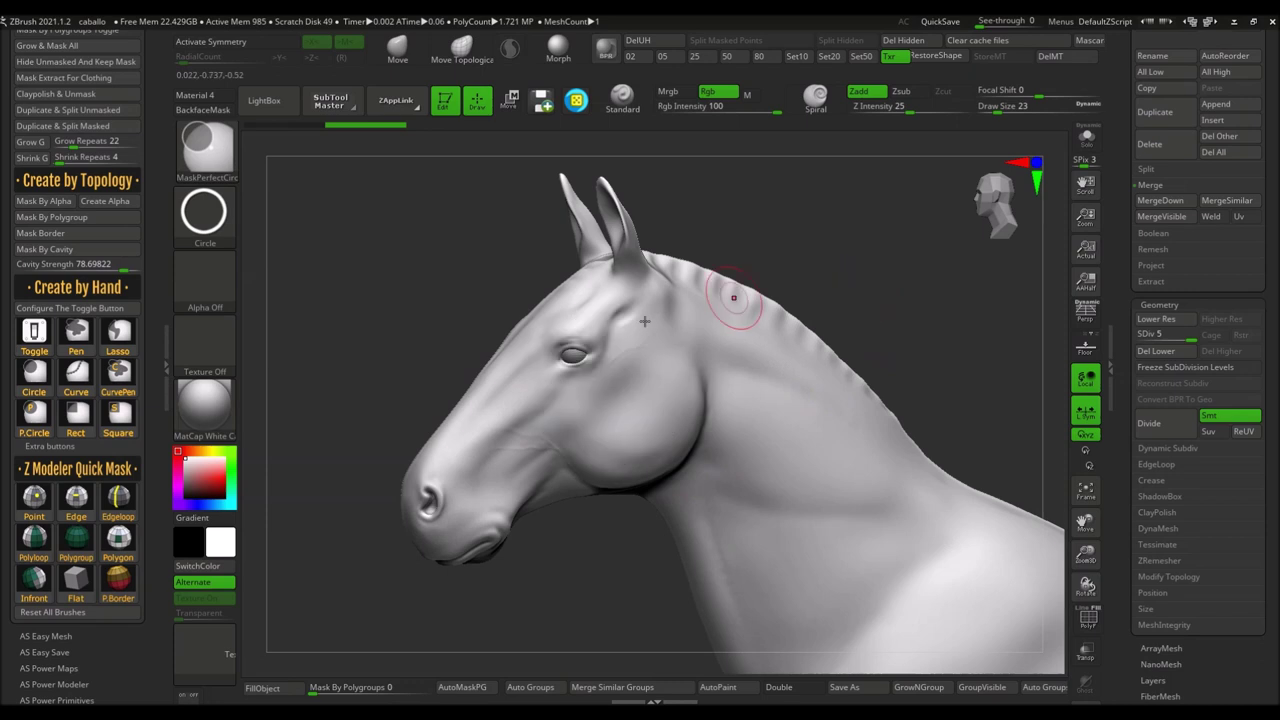
Mask rectangular areas over the head and eye, clear them, and swap the toggled mask brush
left_click_drag(771, 400, 358, 263, "ctrl")
left_click_drag(626, 414, 438, 224, "ctrl")
left_click_drag(570, 567, 443, 529, "ctrl")
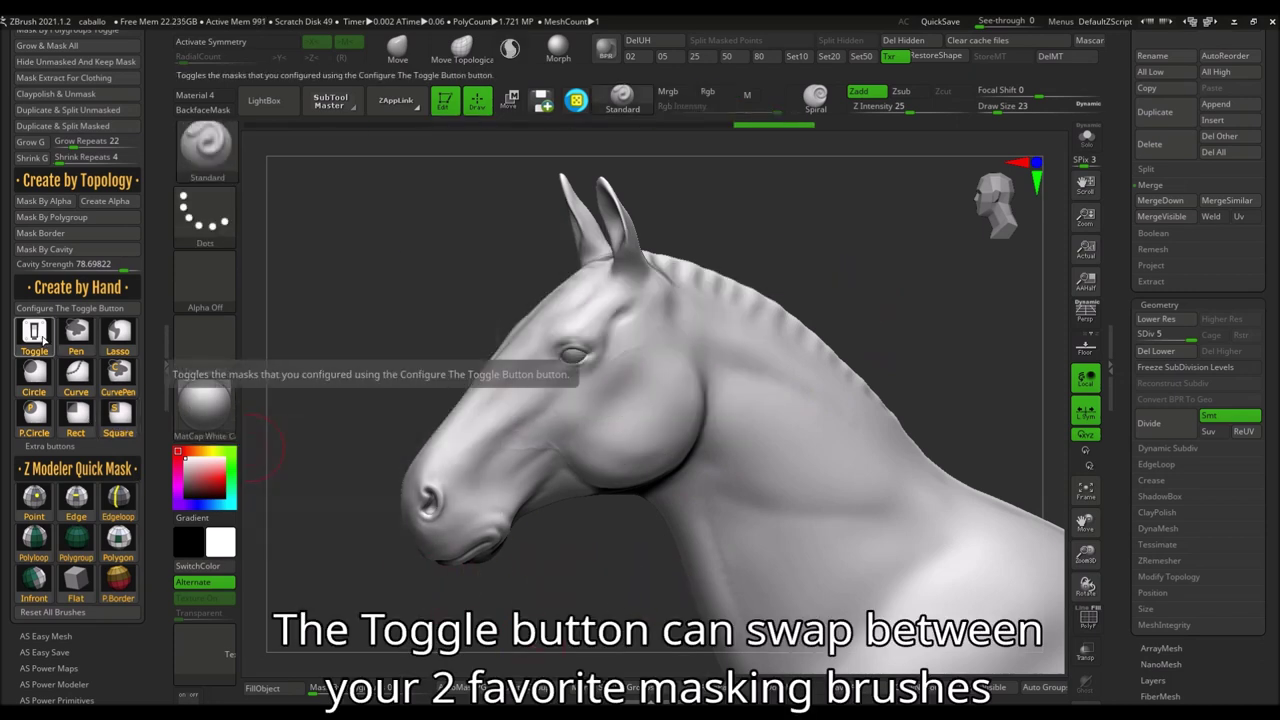
left_click(43, 340)
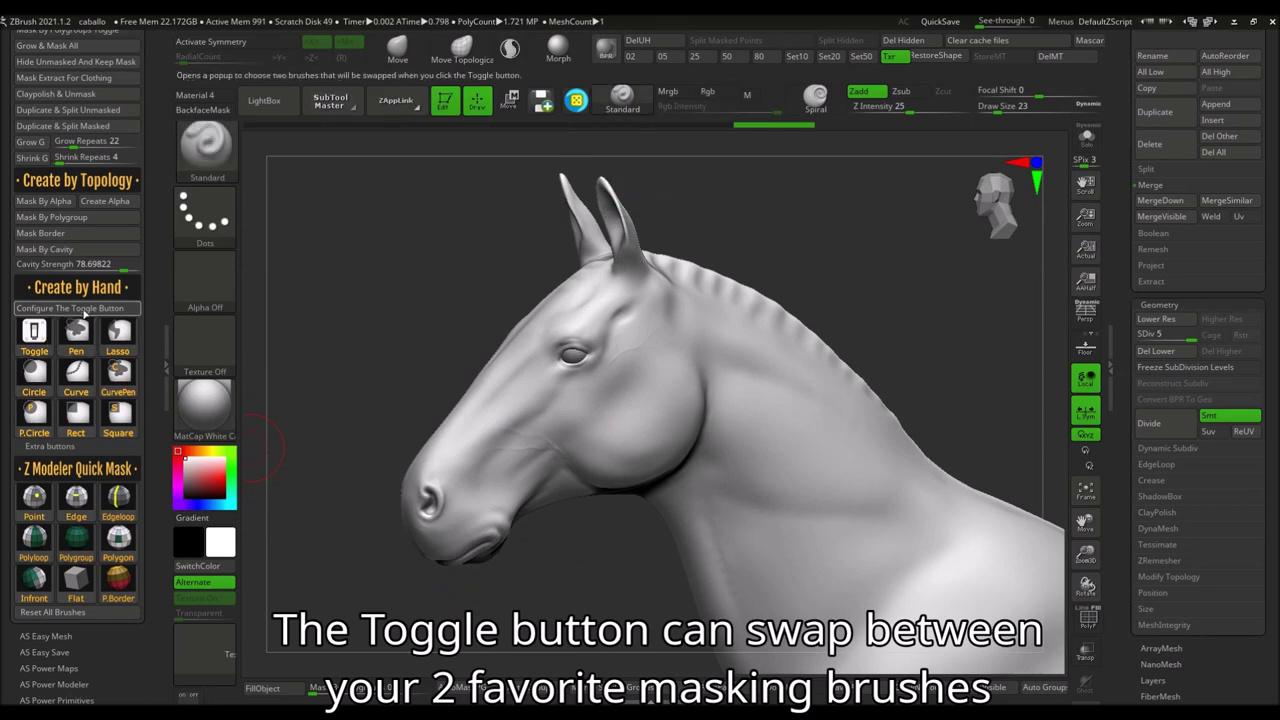
Configure the toggle button to switch between lasso and rectangle masks
left_click(90, 311)
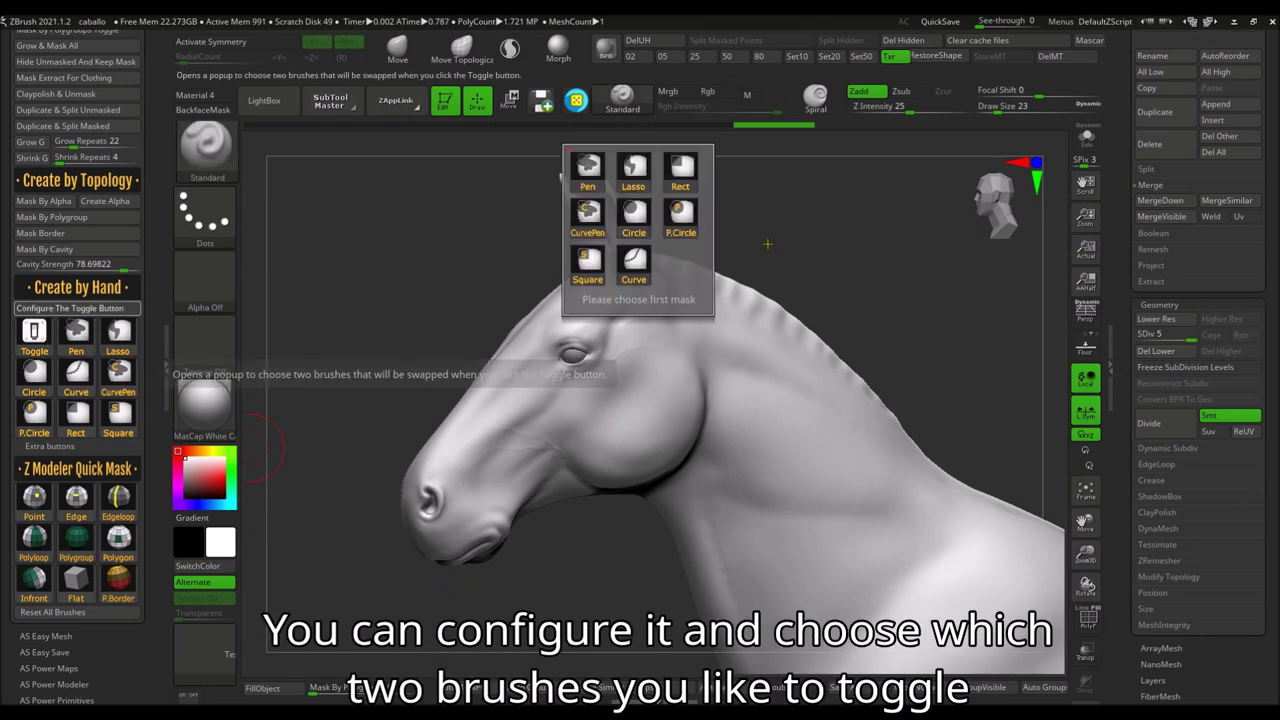
left_click(641, 170)
left_click(680, 170)
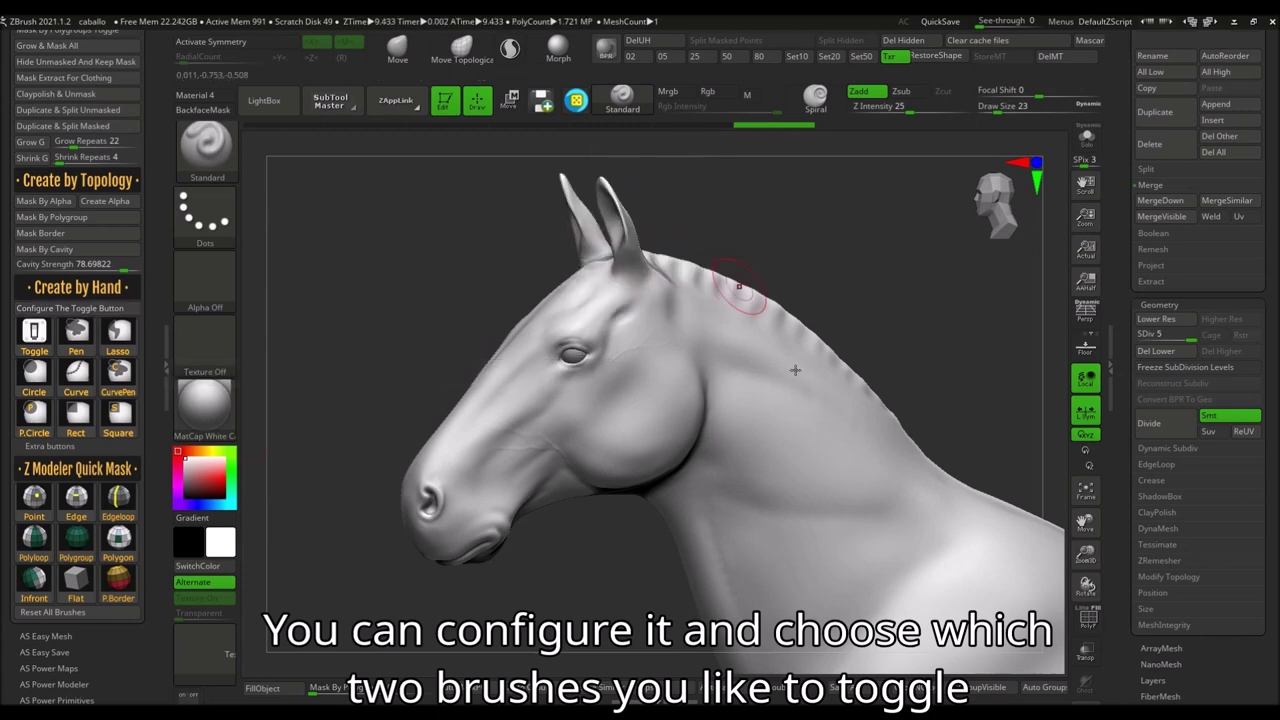
left_click(45, 340)
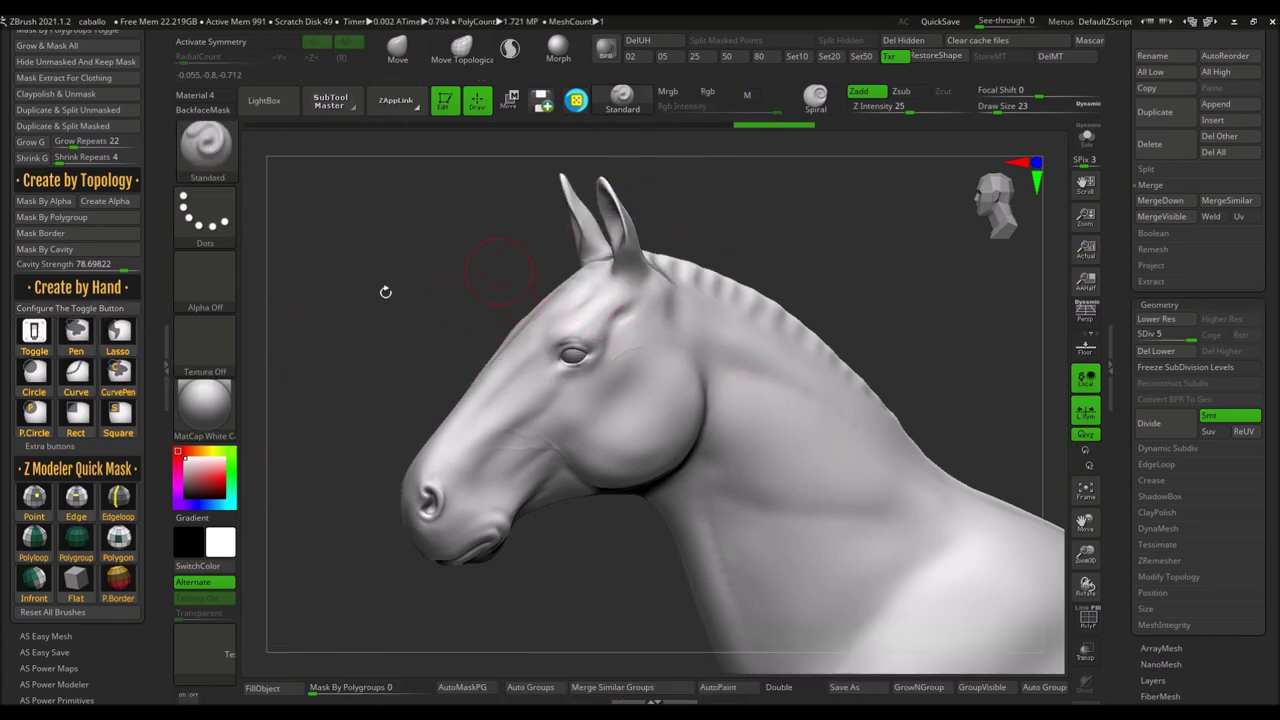
Test the toggled masks on the upper head, ears and neck, then clear the whole mask
left_click_drag(458, 338, 600, 623)
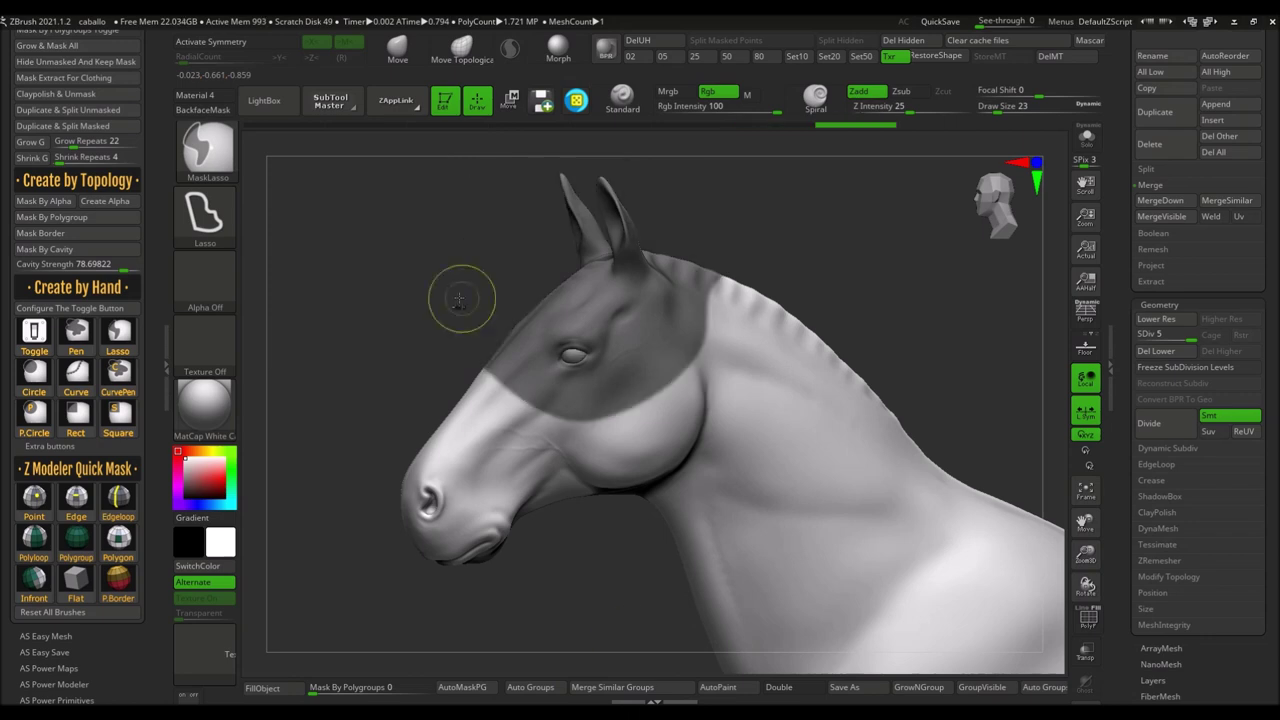
left_click_drag(435, 409, 958, 550)
left_click_drag(854, 261, 829, 257)
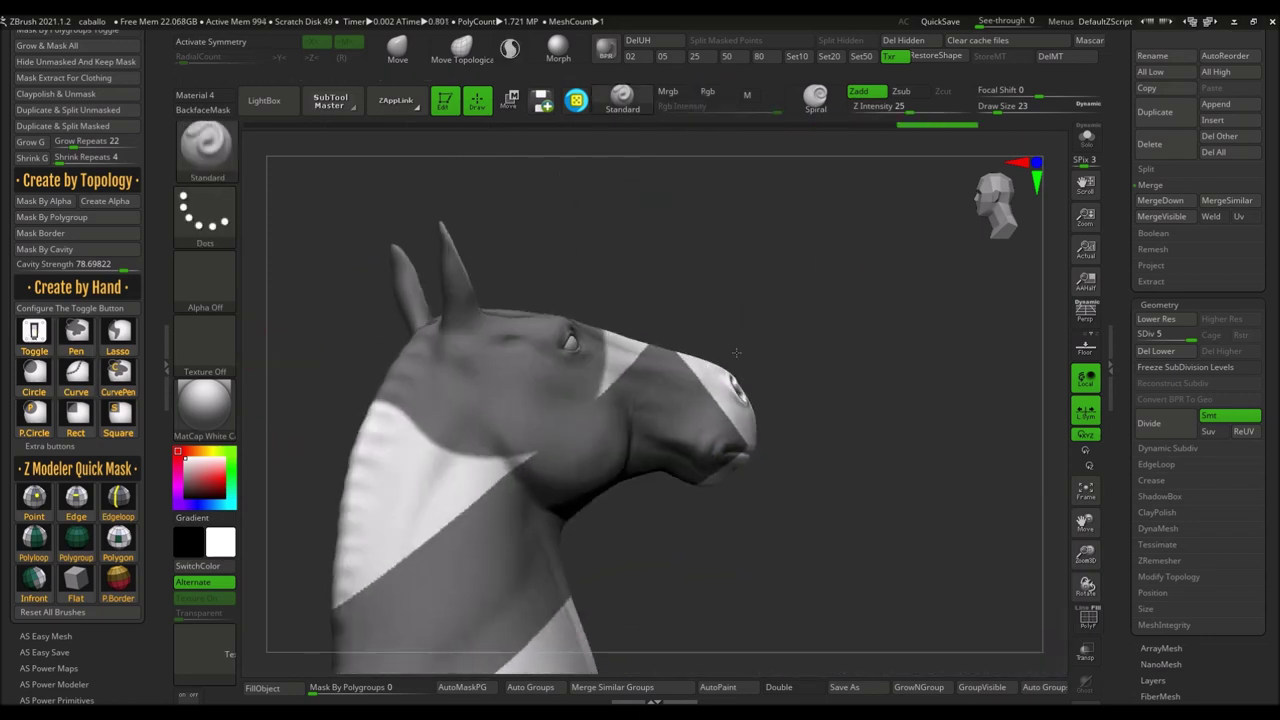
left_click_drag(741, 348, 745, 342)
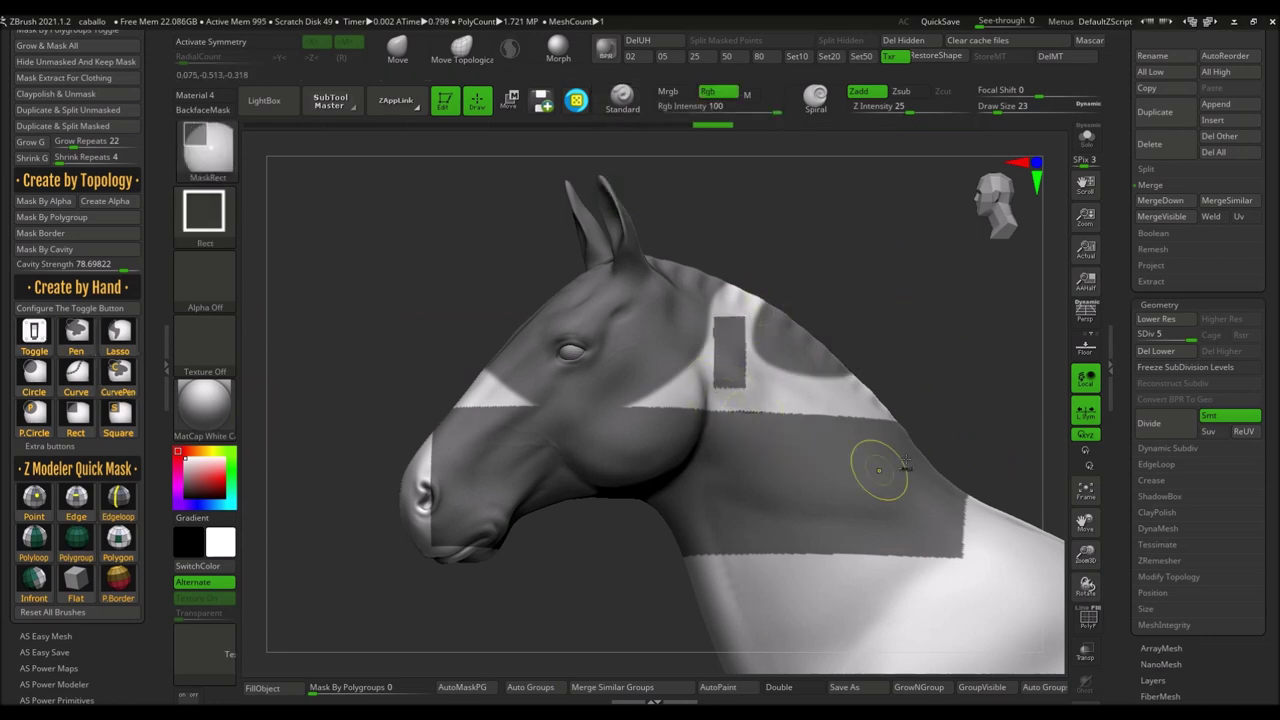
left_click(799, 229, "ctrl")
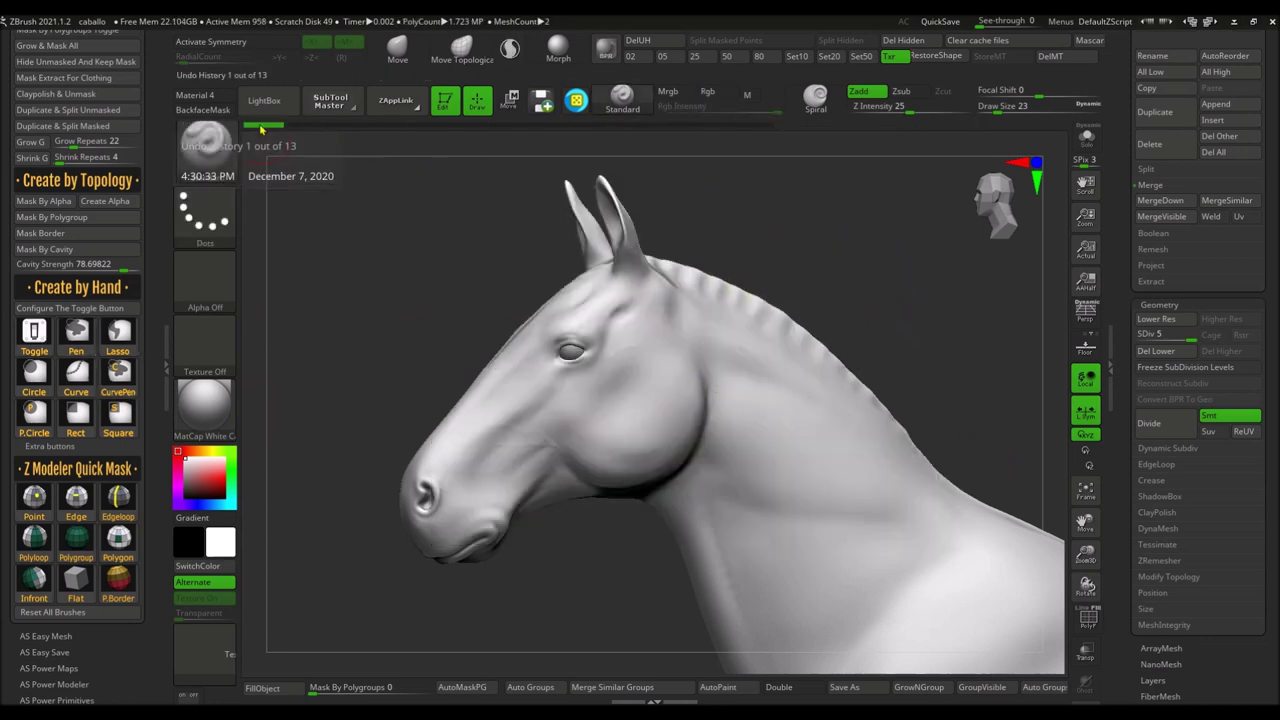
Reveal the plugin's extra toggle buttons and enable Config customize in Preferences
left_click(46, 446)
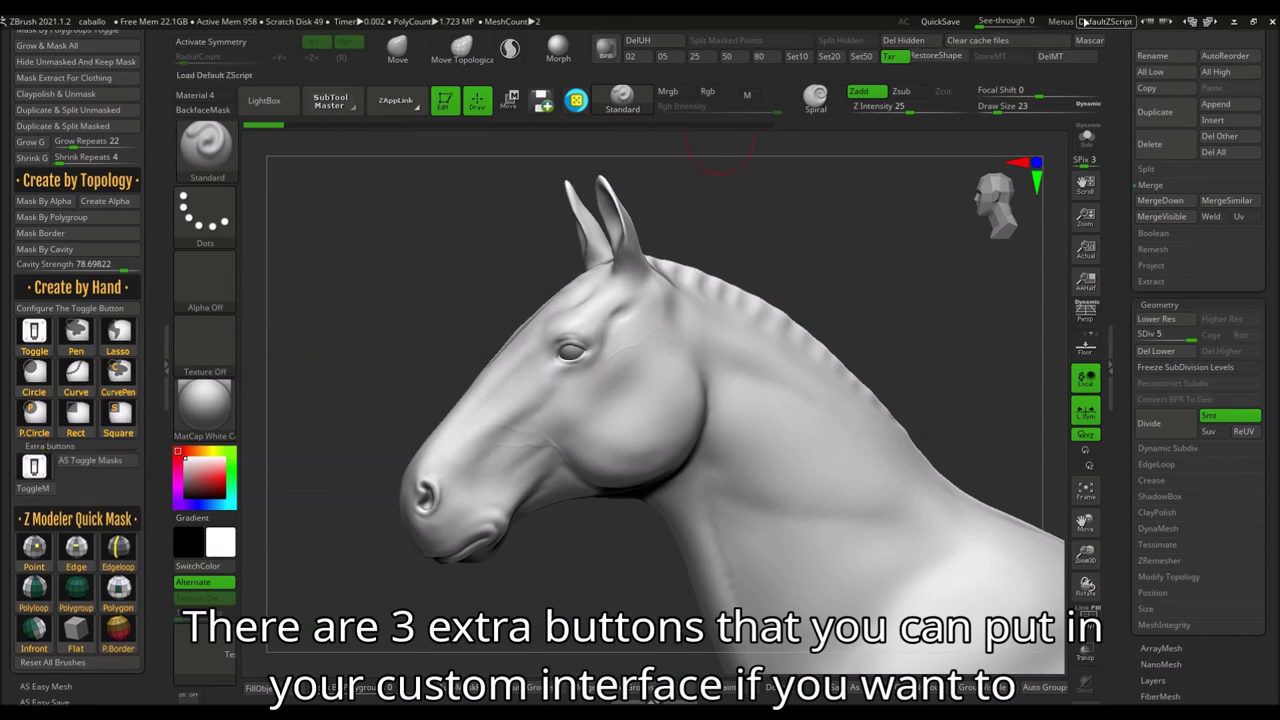
left_click(1073, 22)
left_click(301, 62)
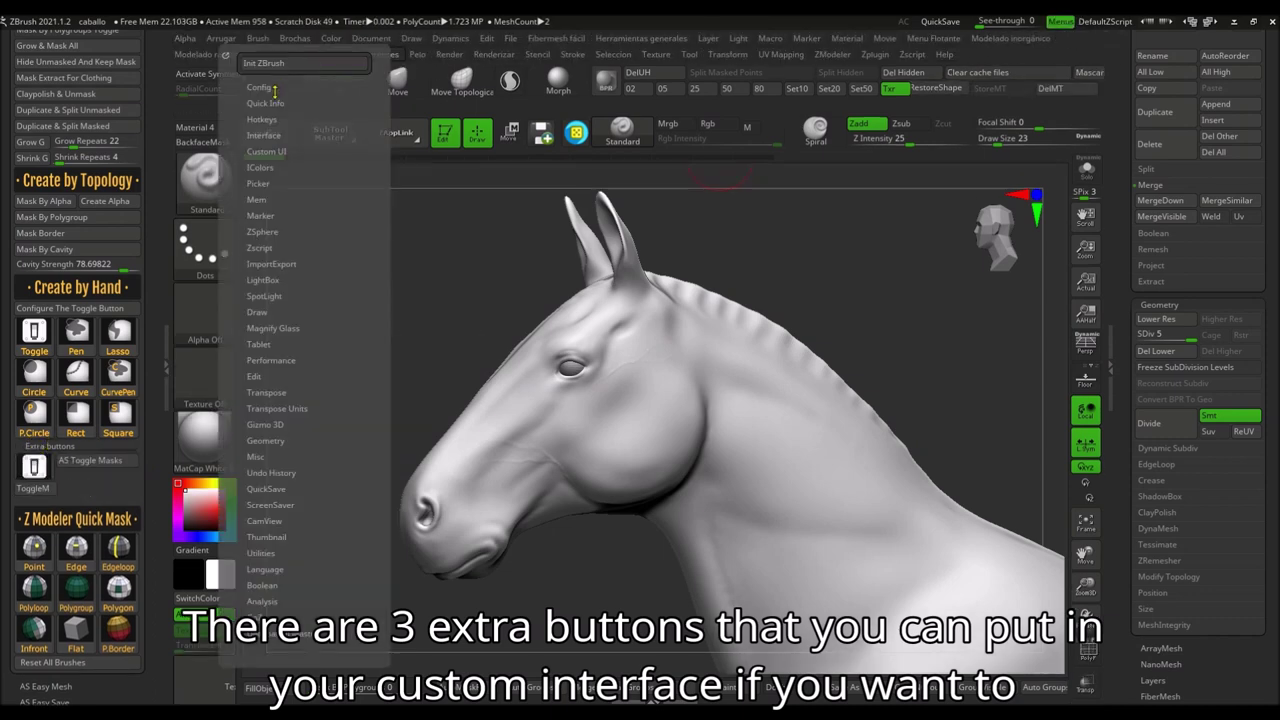
left_click(300, 165)
left_click(1060, 22)
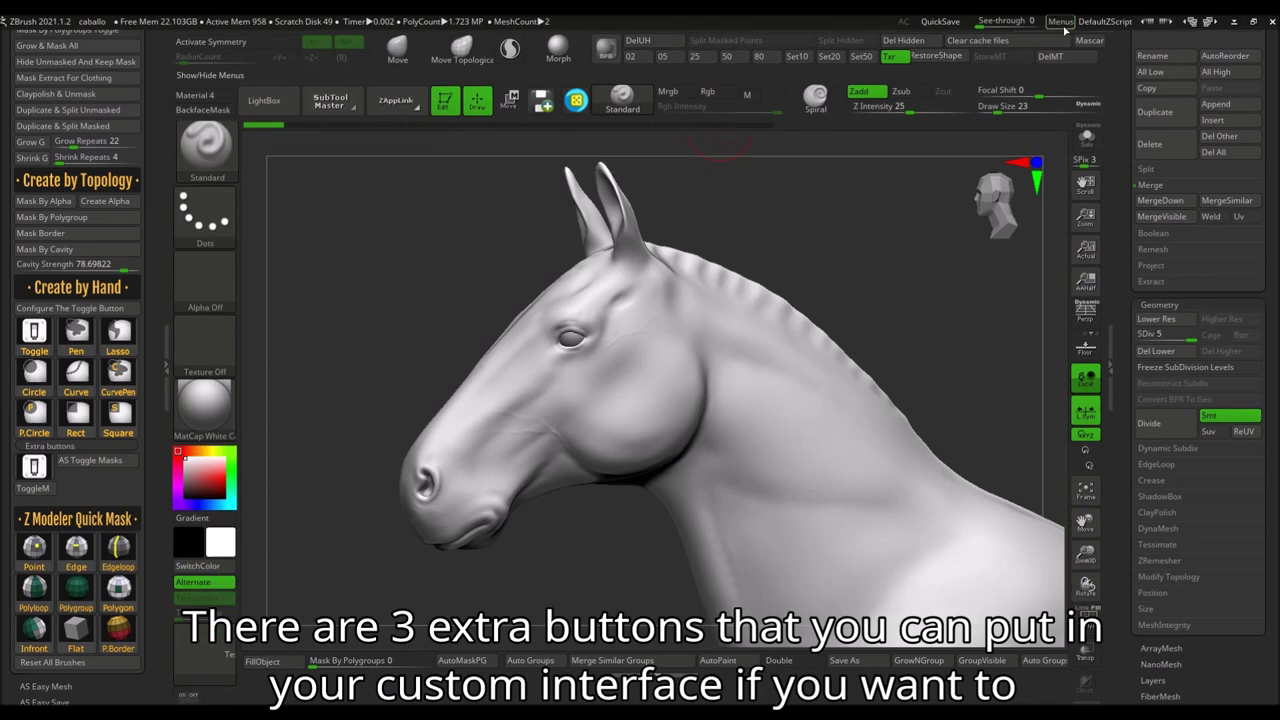
Hide the tool tray, return to the Standard brush and test the toggle masks script
left_click_drag(815, 95, 855, 160, "ctrl+alt")
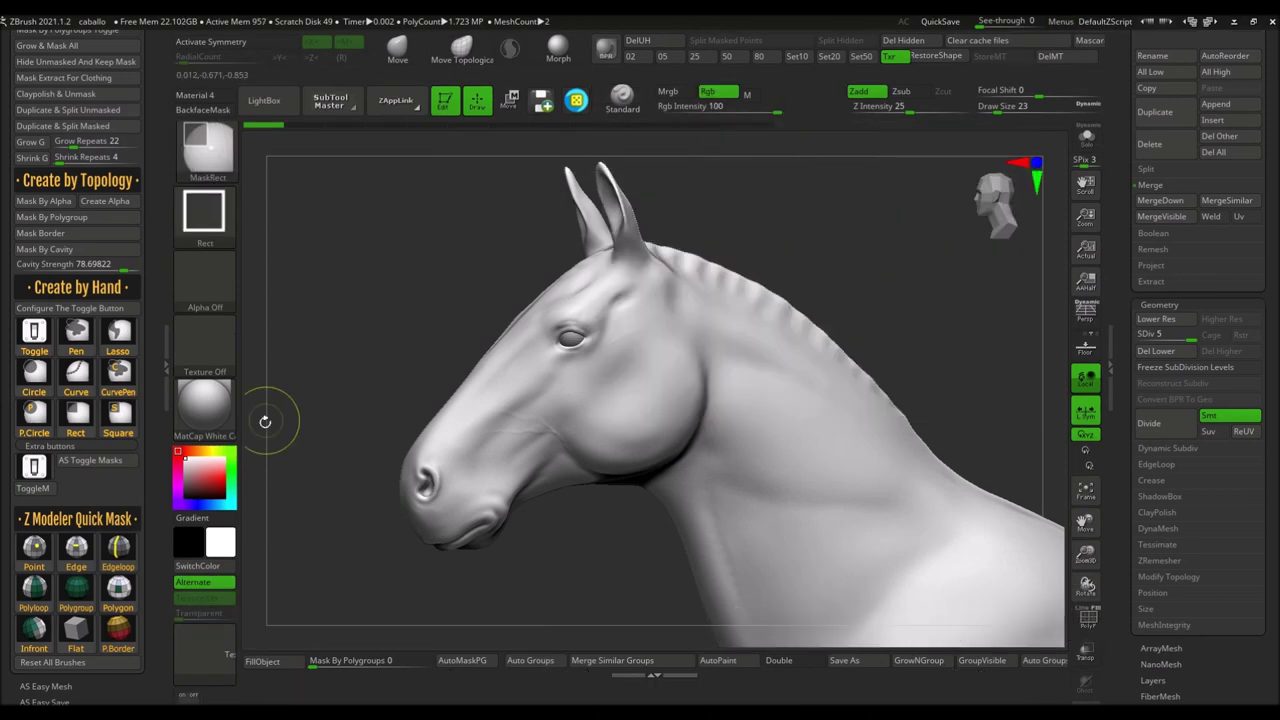
left_click(804, 96)
left_click(1110, 362)
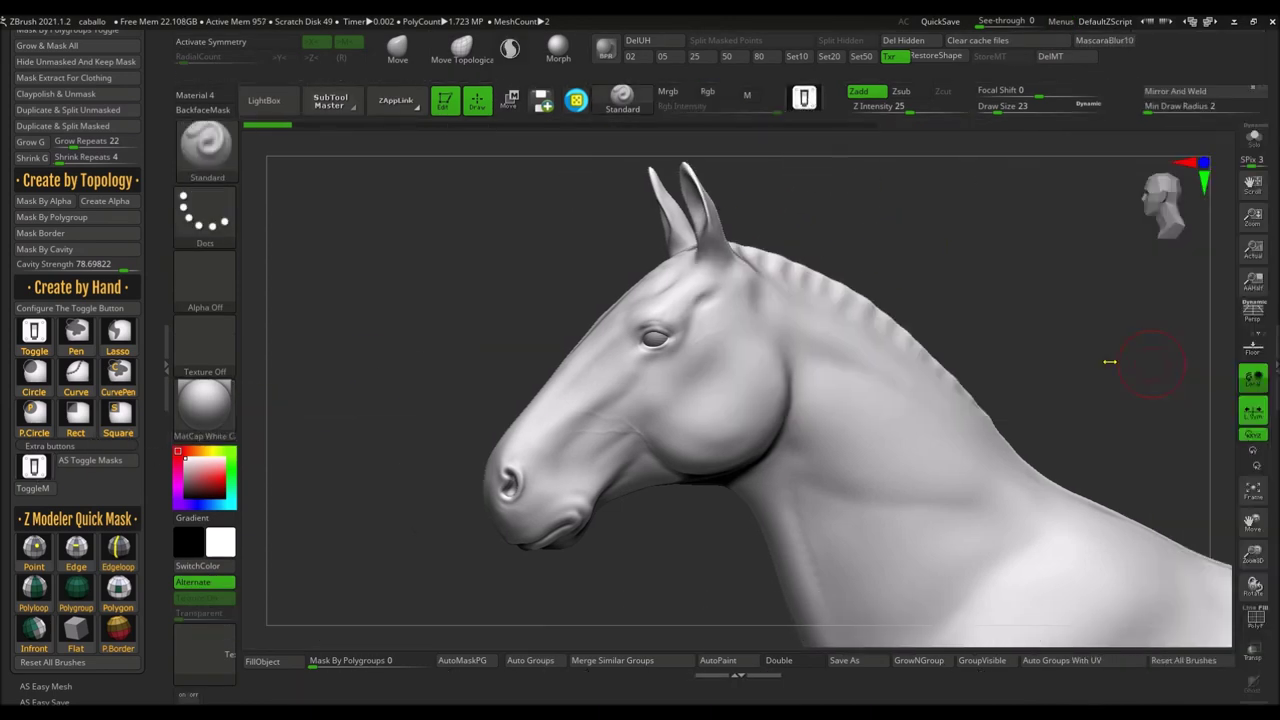
left_click(62, 470)
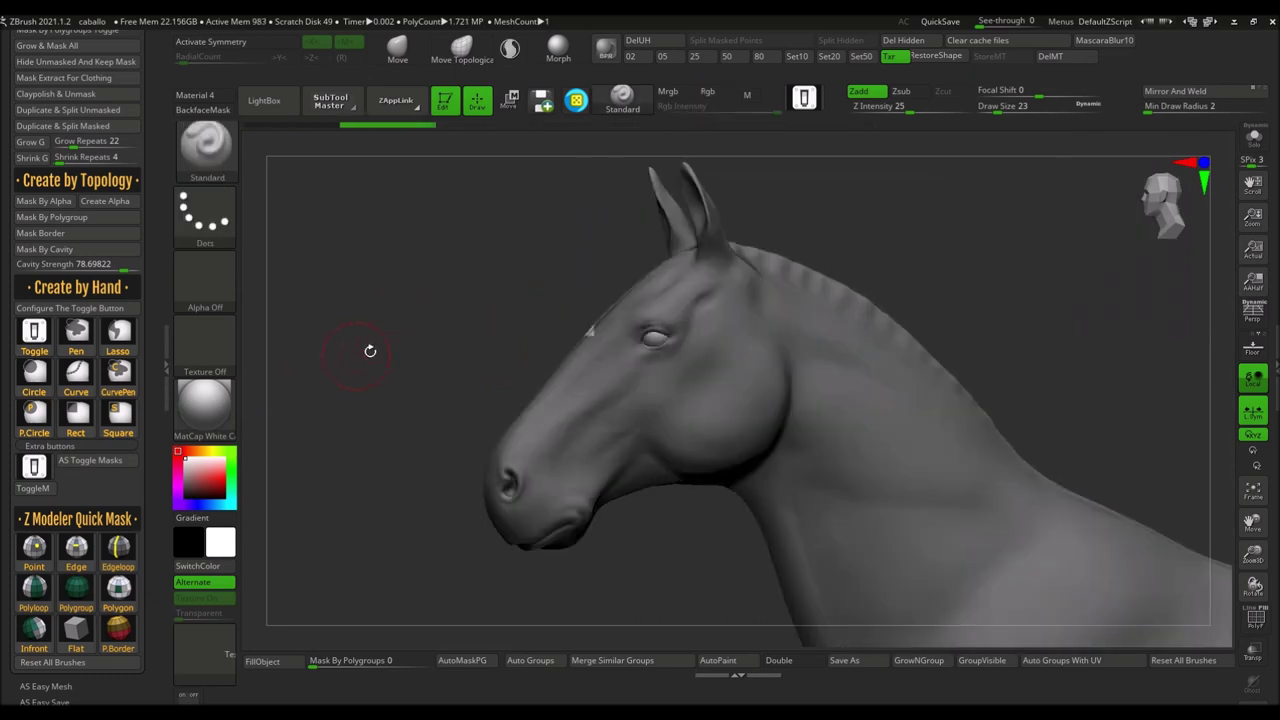
Drag the AS Toggle Masks and ToggleM buttons onto the top shelf
left_click_drag(968, 177, 1134, 56, "ctrl+alt")
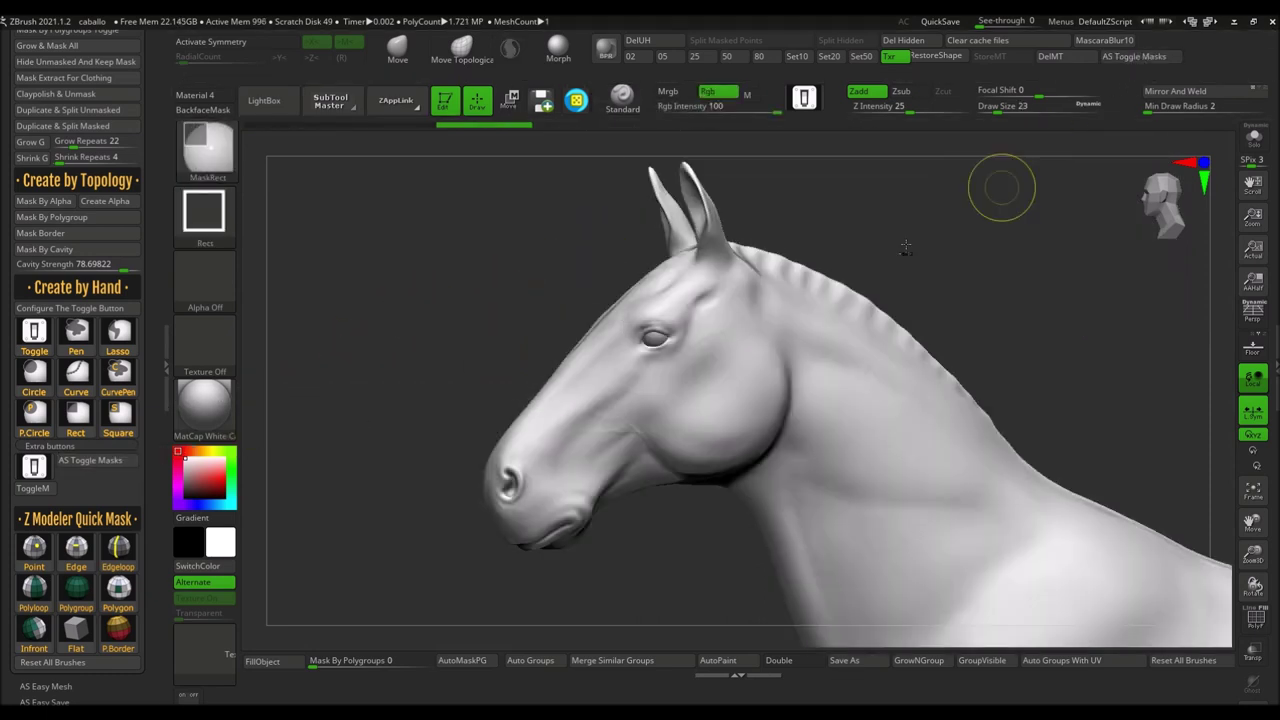
mouse_move(78, 487)
left_mouse_down("ctrl+alt")
mouse_move(1158, 40)
mouse_move(1081, 209)
left_mouse_up("ctrl+alt")
left_click_drag(1158, 40, 1010, 200, "ctrl+alt")
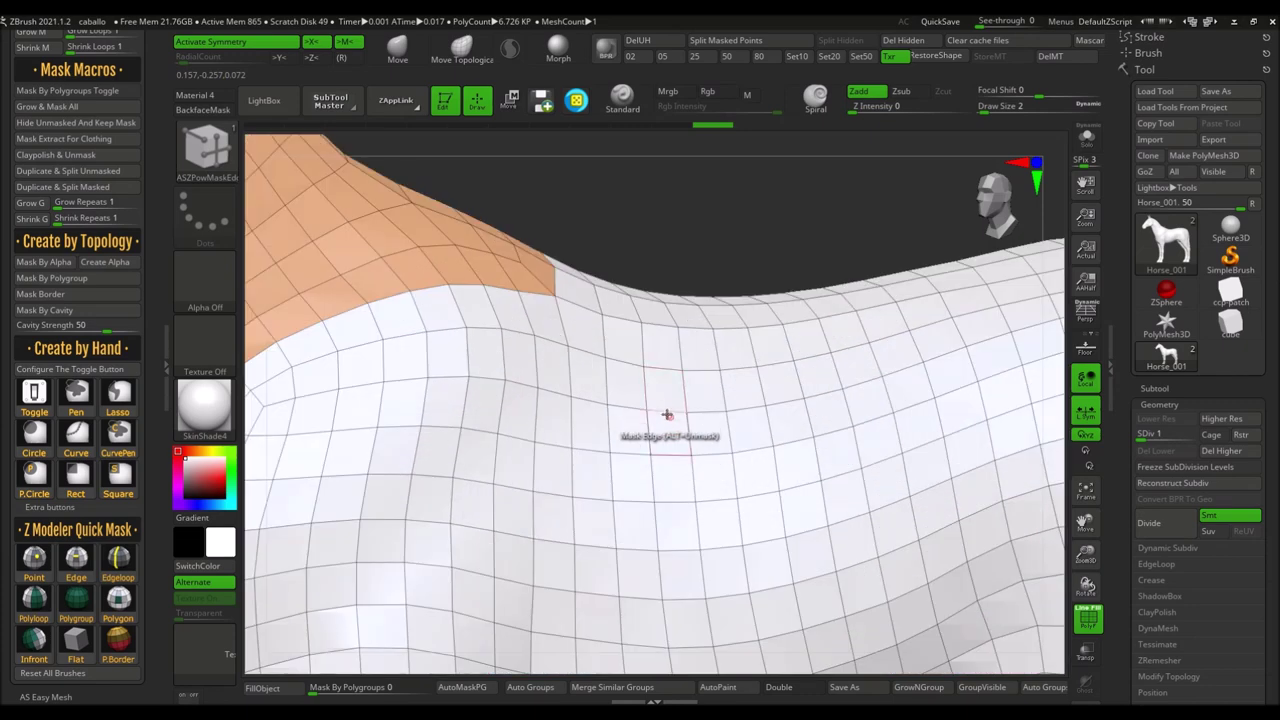
Mask a vertical strip and several horizontal and vertical polyloops on the horse's body, then clear them
mouse_move(515, 388)
left_mouse_down()
mouse_move(491, 514)
mouse_move(491, 611)
mouse_move(500, 363)
left_mouse_up()
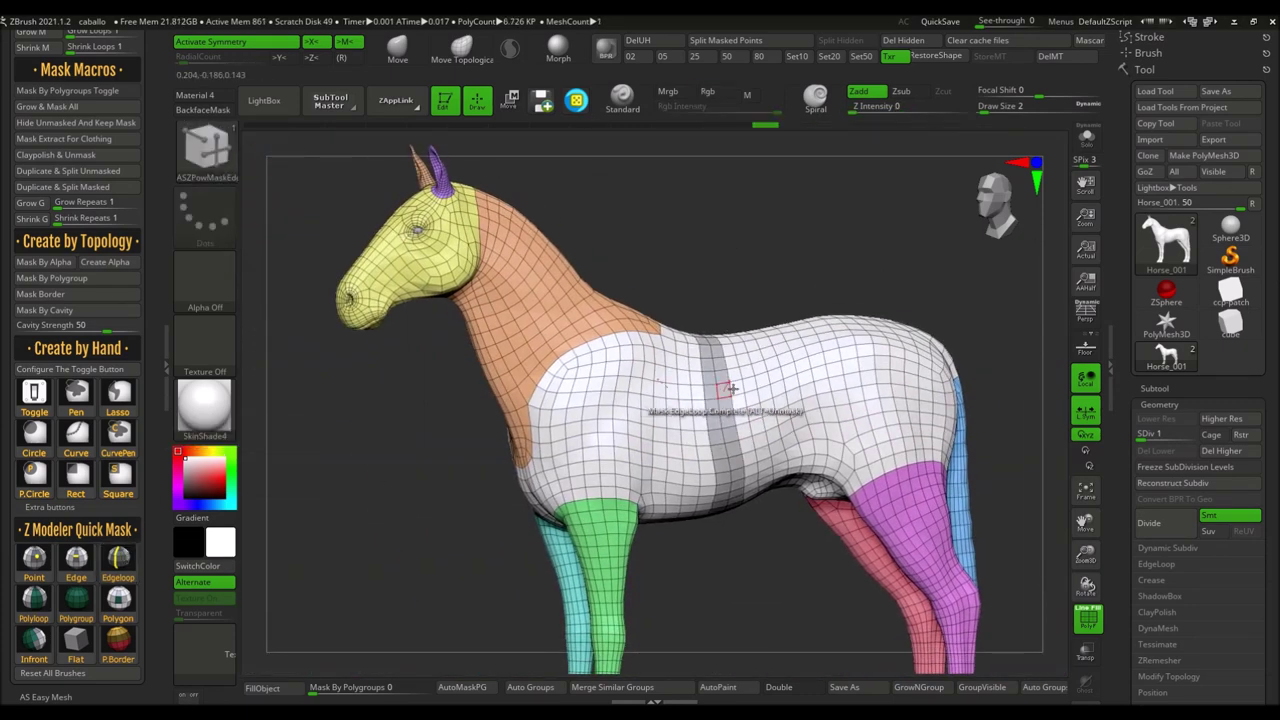
left_click(697, 407)
left_click(697, 405)
left_click(738, 398)
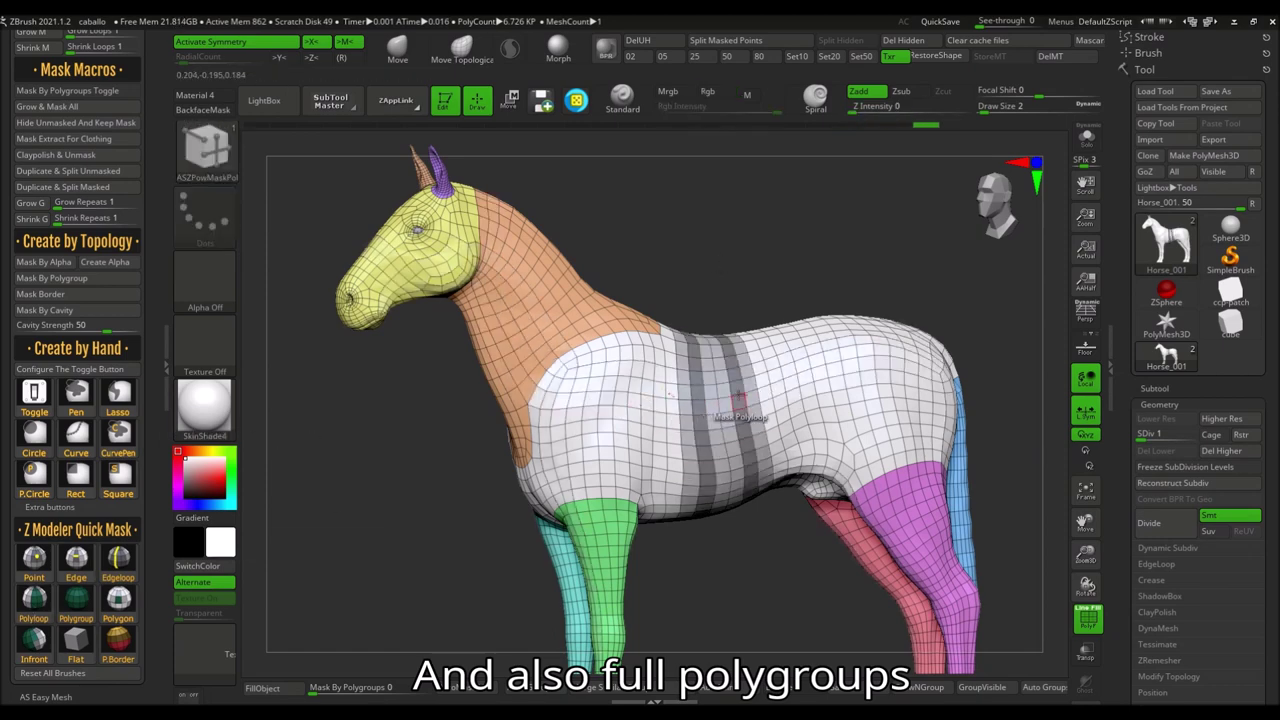
left_click(716, 267, "ctrl")
Mask the whole neck and head polygroups, clear them, then mask along the body's polygroup borders
left_click(540, 280)
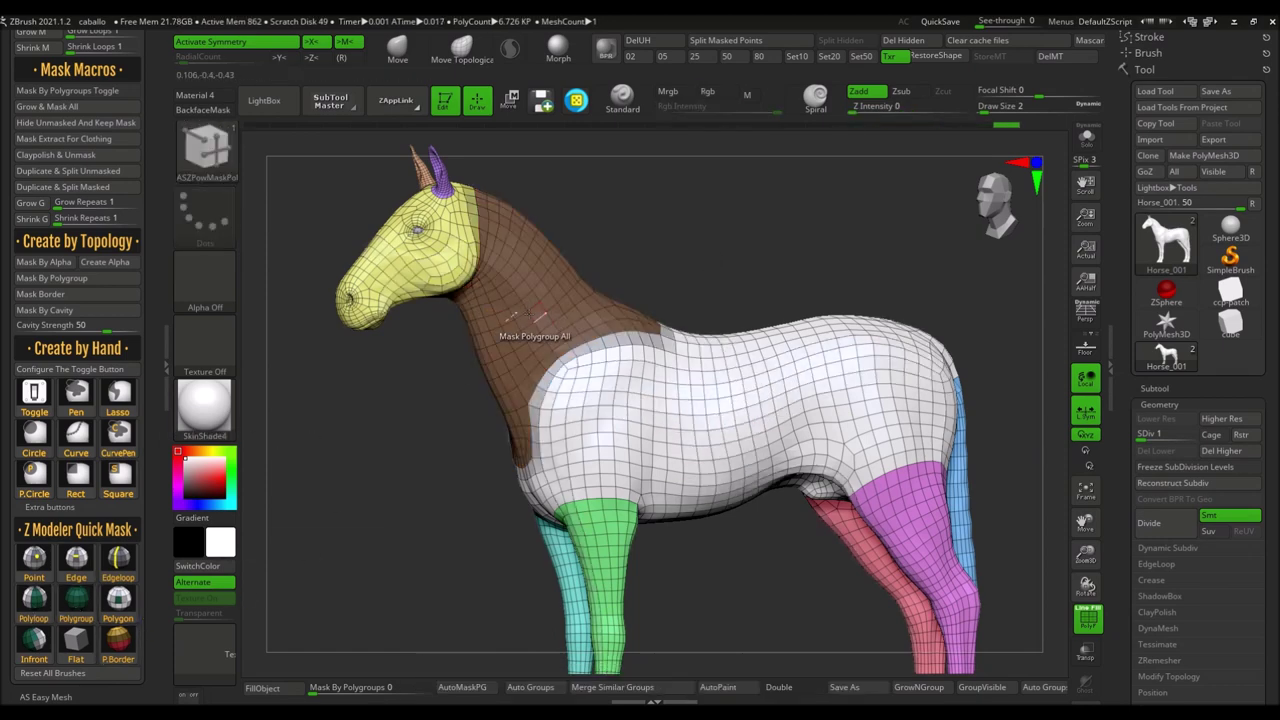
left_click(428, 258)
left_click(78, 597)
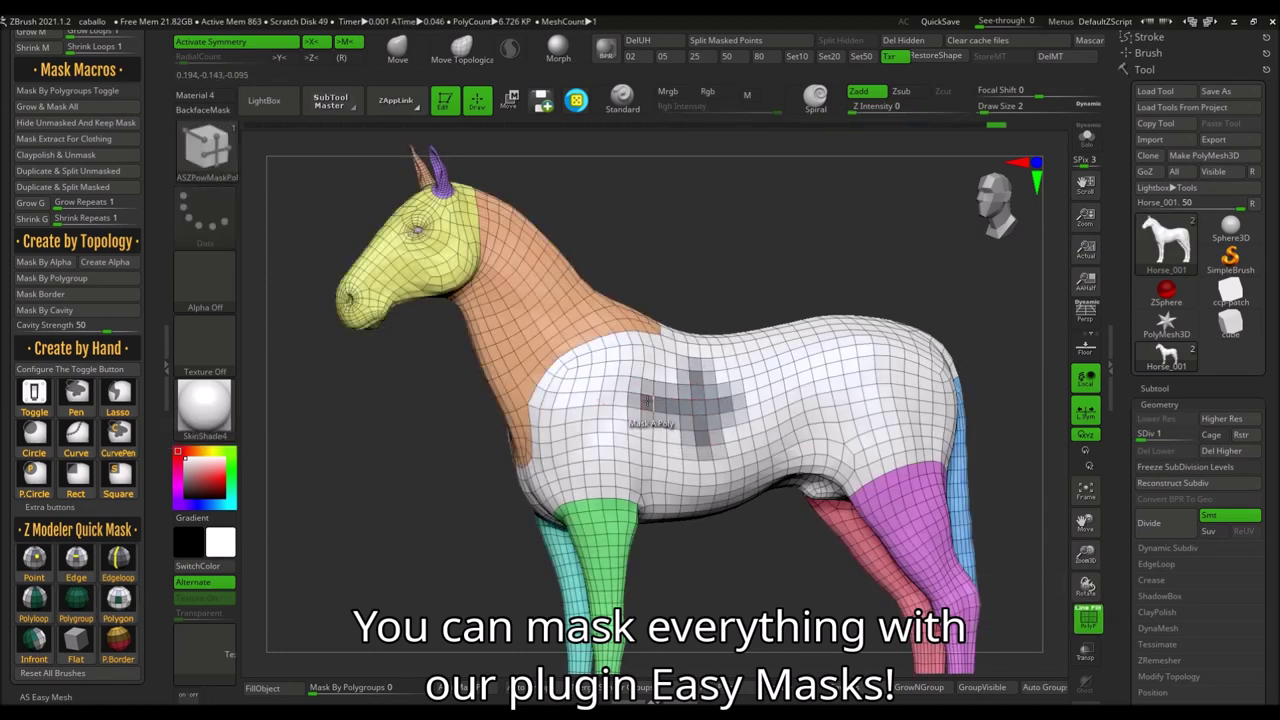
left_click(780, 441)
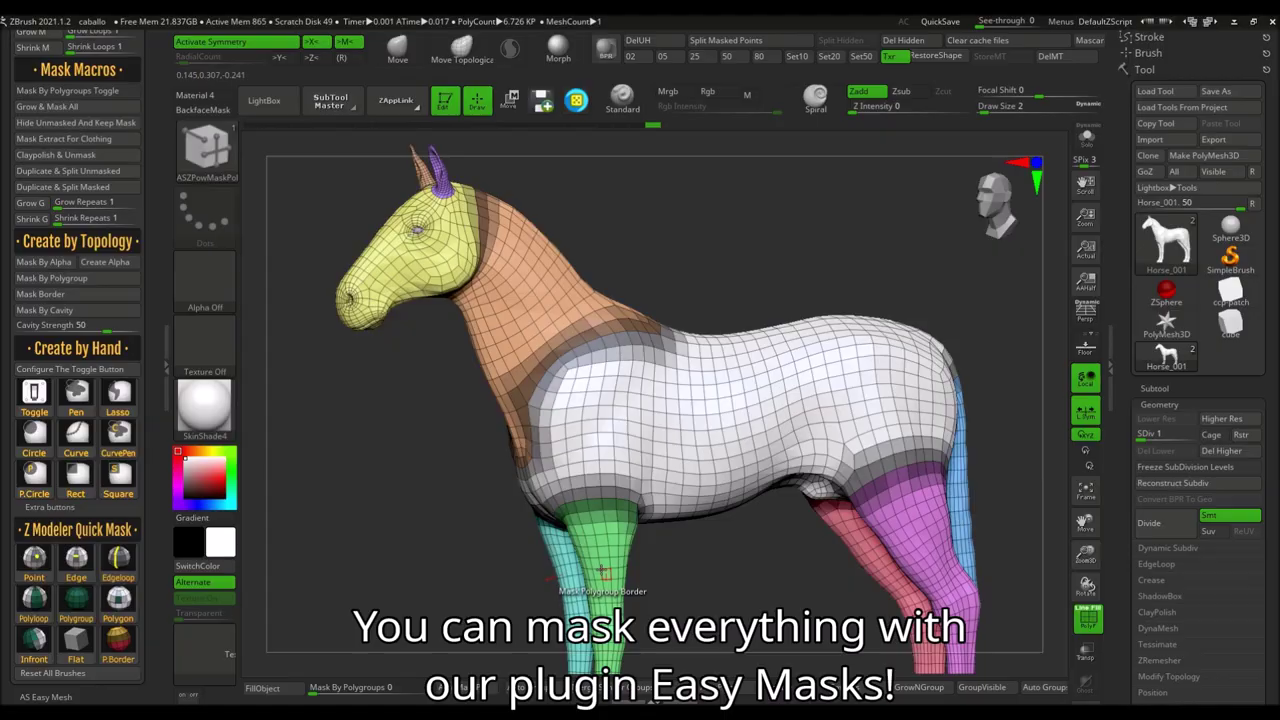